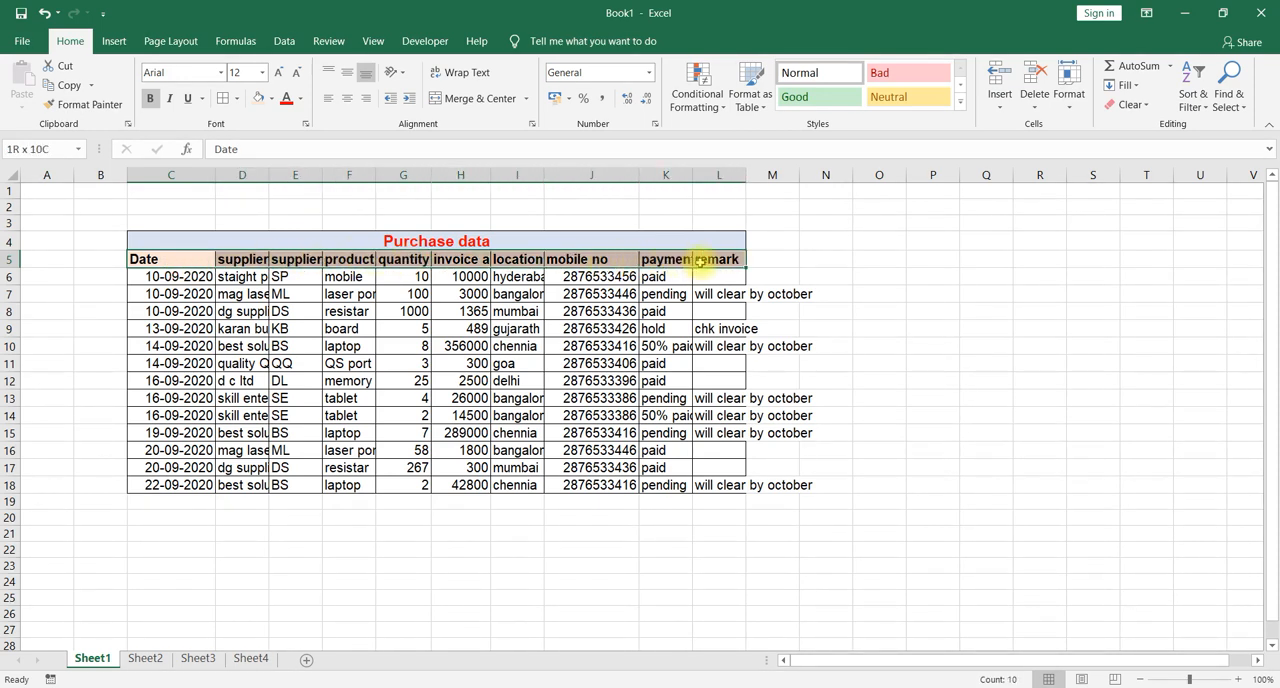
# - Centre the text of header row C5:L5 both horizontally and vertically
pyautogui.click(348, 100)
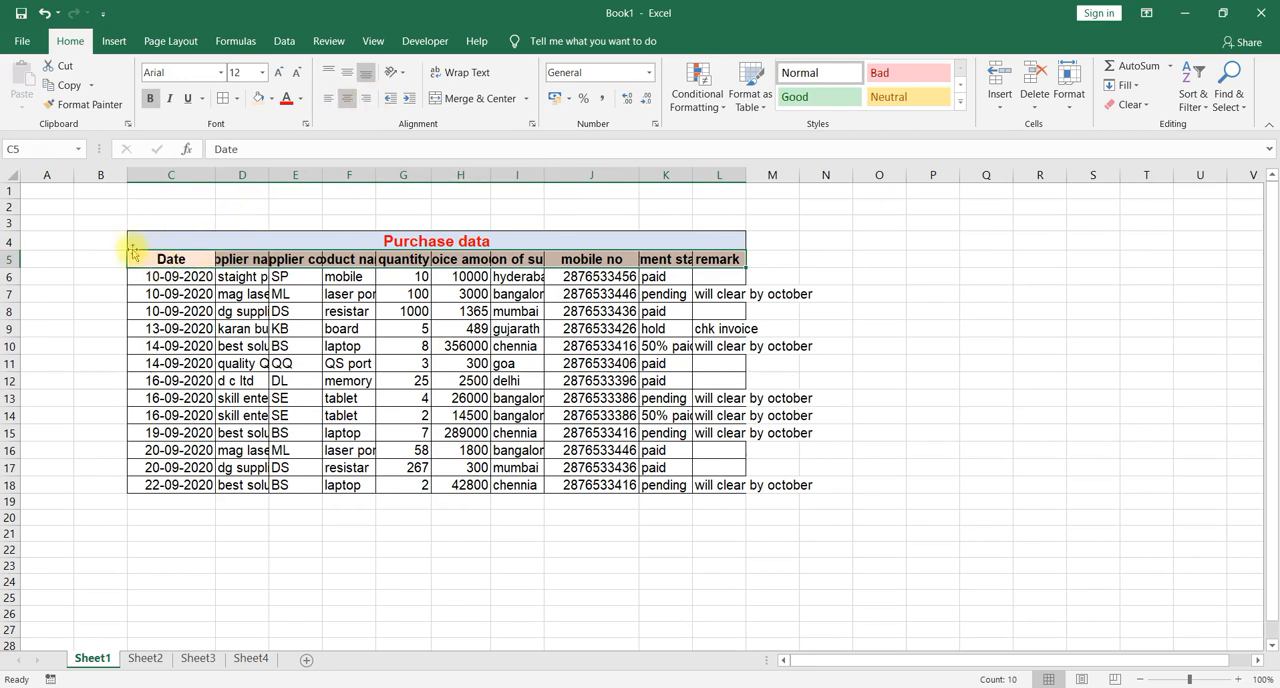
pyautogui.click(347, 83)
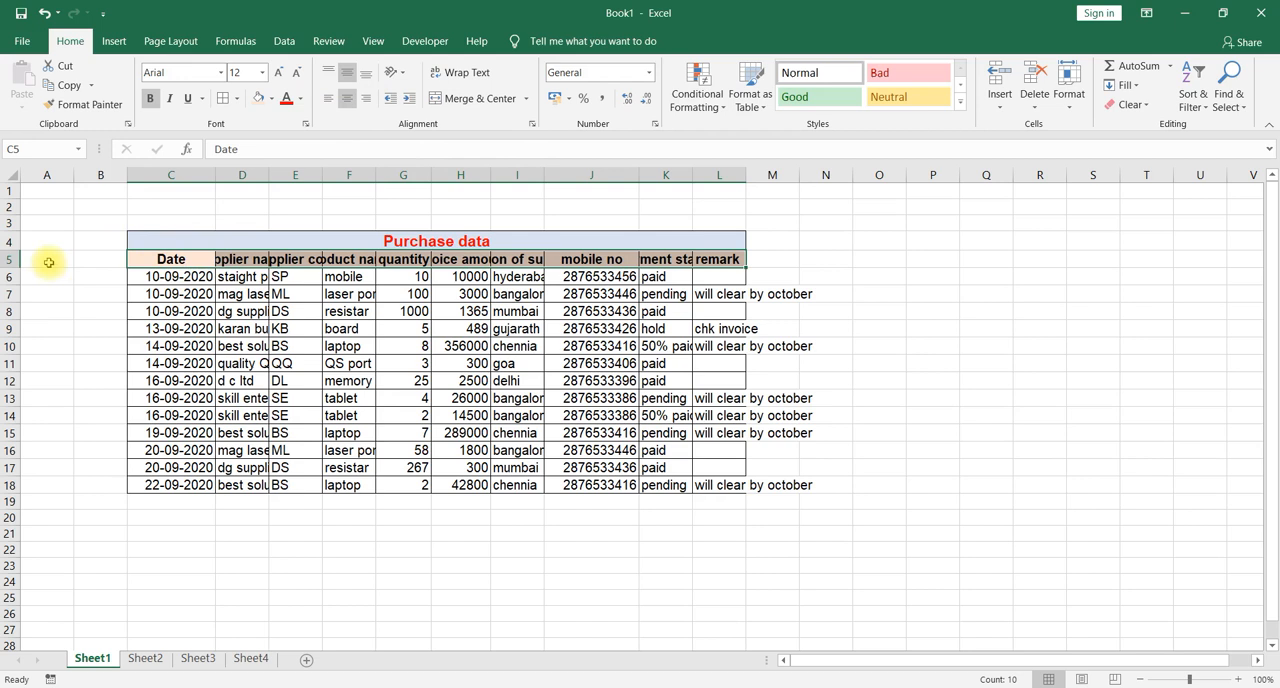
# - Make title row 4 taller and widen column A slightly
pyautogui.moveTo(12, 250); pyautogui.dragTo(6, 285)
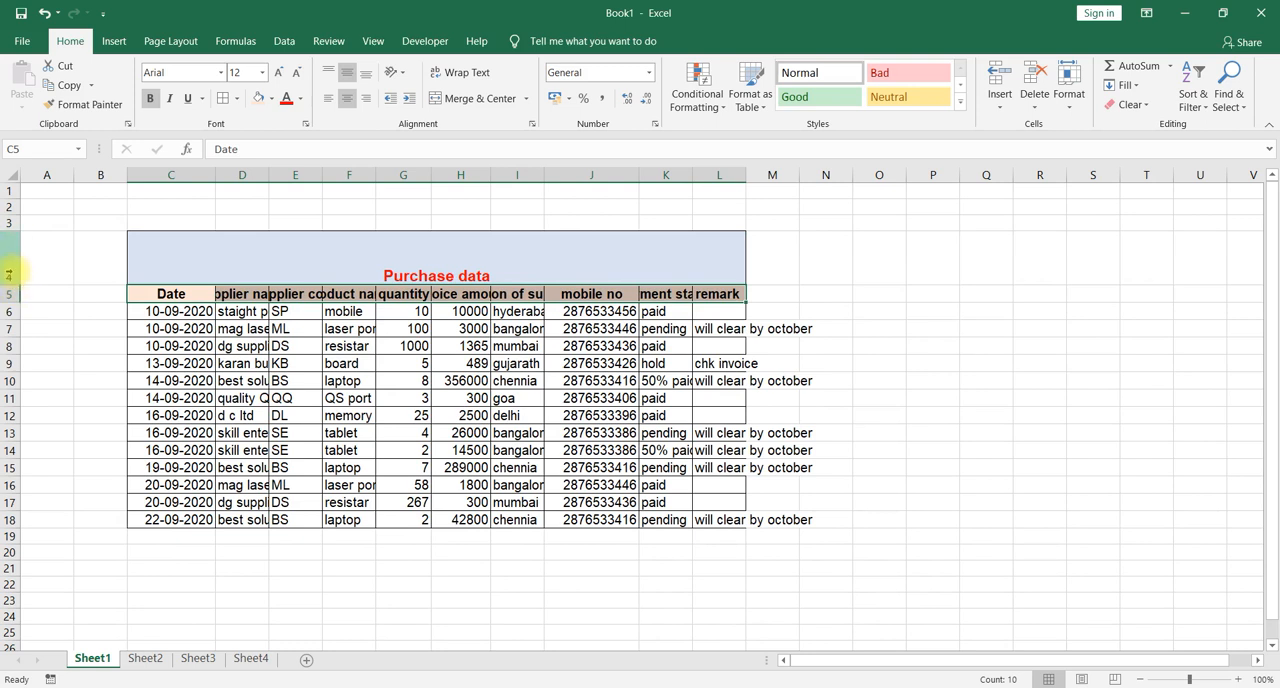
pyautogui.moveTo(11, 286); pyautogui.dragTo(11, 258)
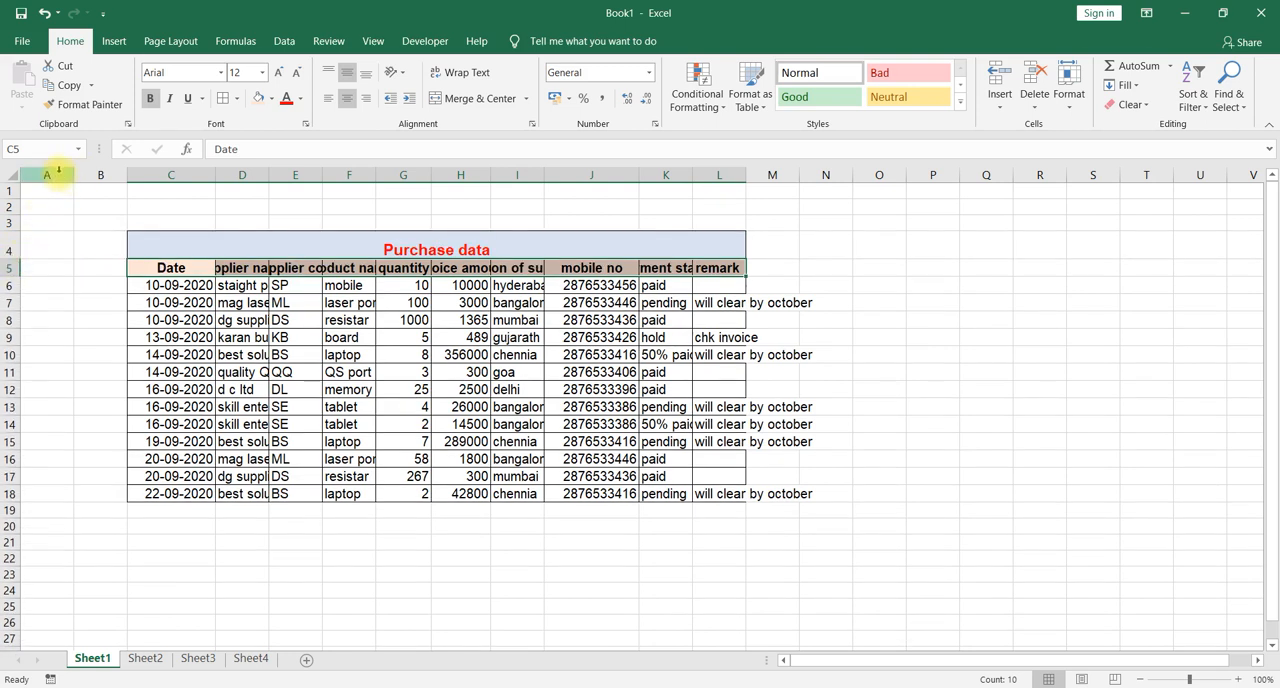
pyautogui.moveTo(74, 174); pyautogui.dragTo(100, 174)
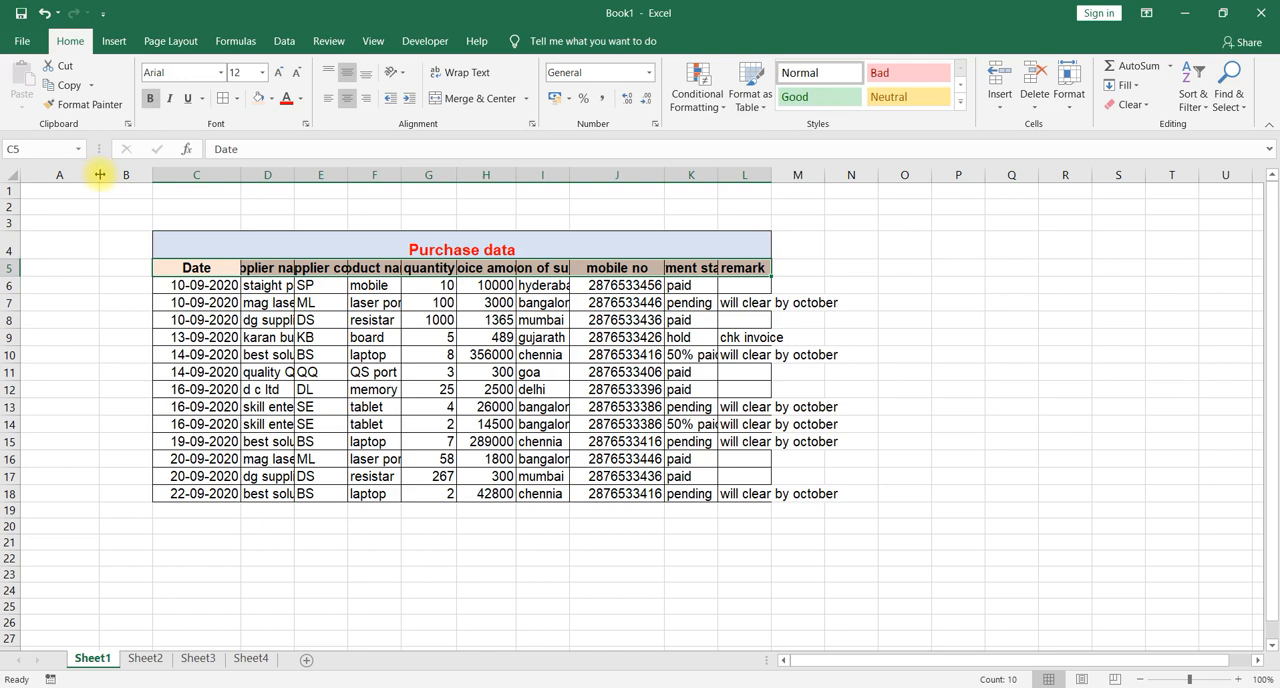
pyautogui.moveTo(96, 174)
pyautogui.mouseDown()
pyautogui.moveTo(131, 174)
pyautogui.moveTo(88, 173)
pyautogui.mouseUp()
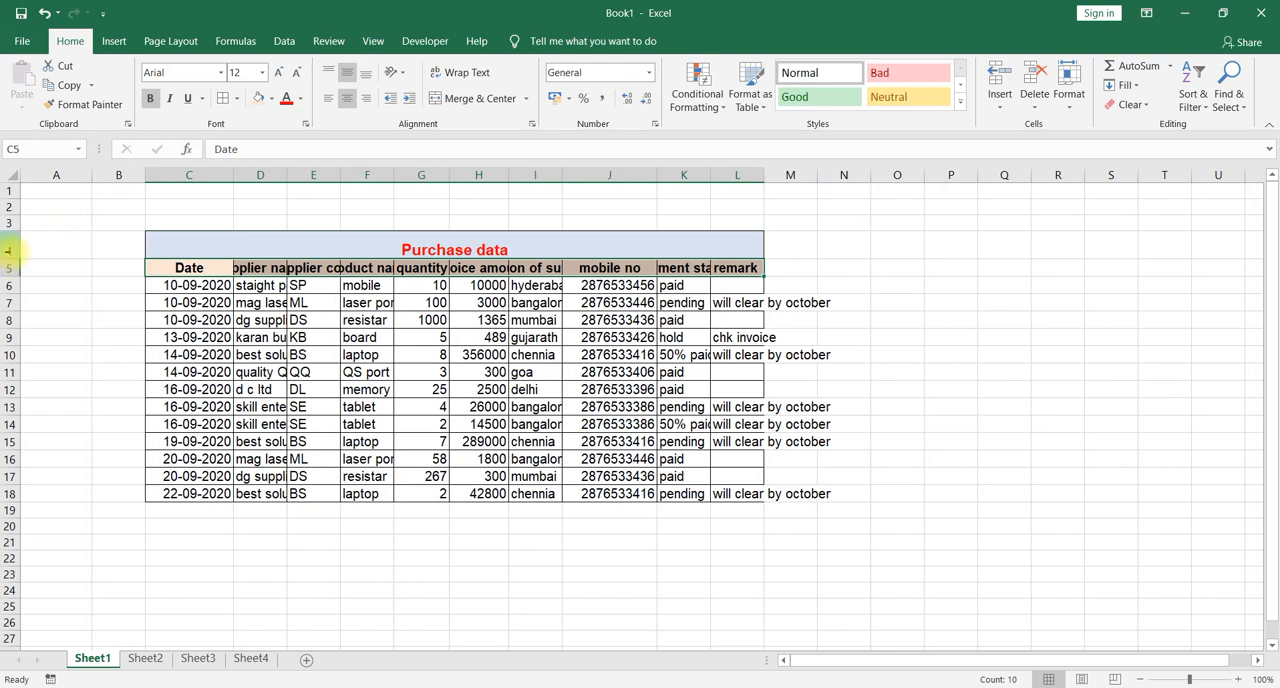
pyautogui.moveTo(11, 256); pyautogui.dragTo(11, 262)
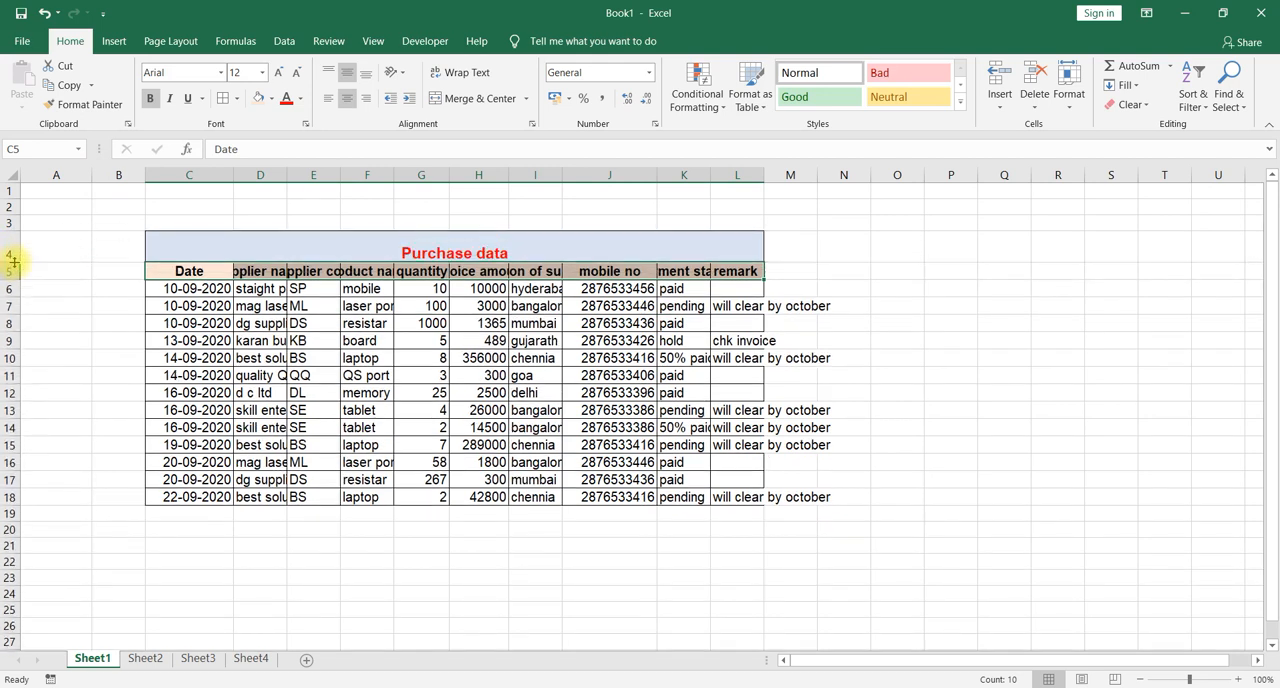
# - Middle-align the "Purchase data" title vertically in its merged cell, trying top alignment along the way
pyautogui.click(383, 238)
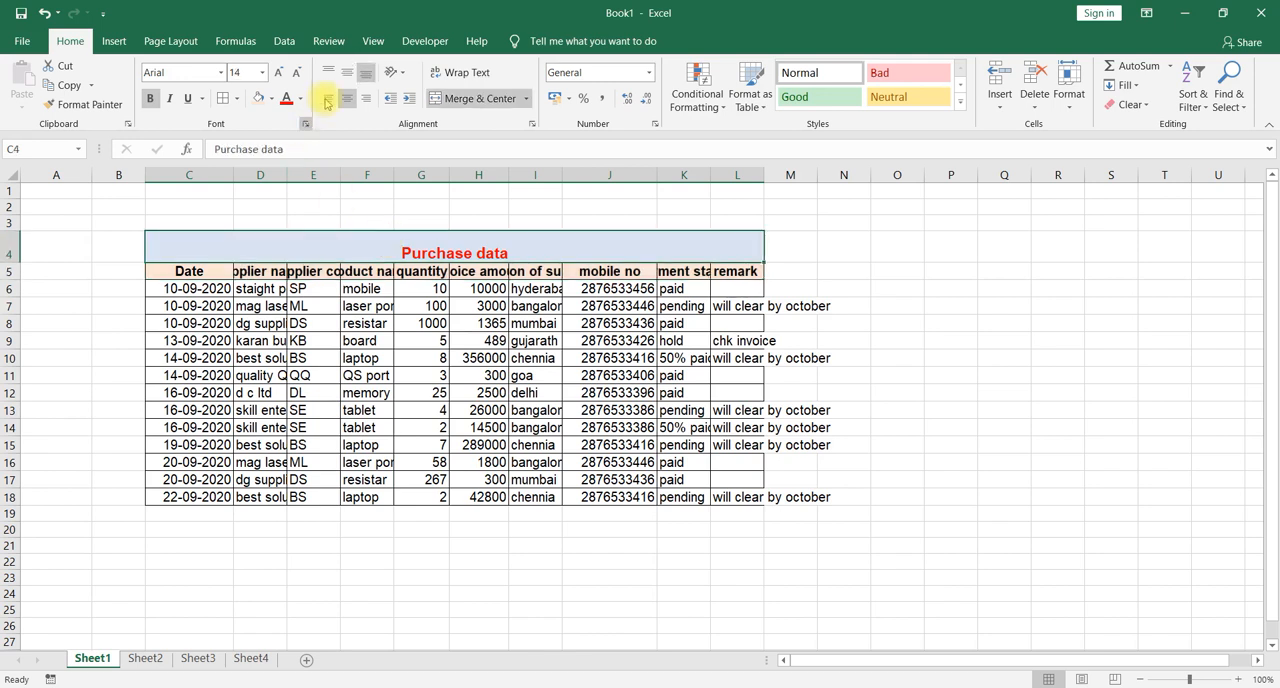
pyautogui.click(349, 74)
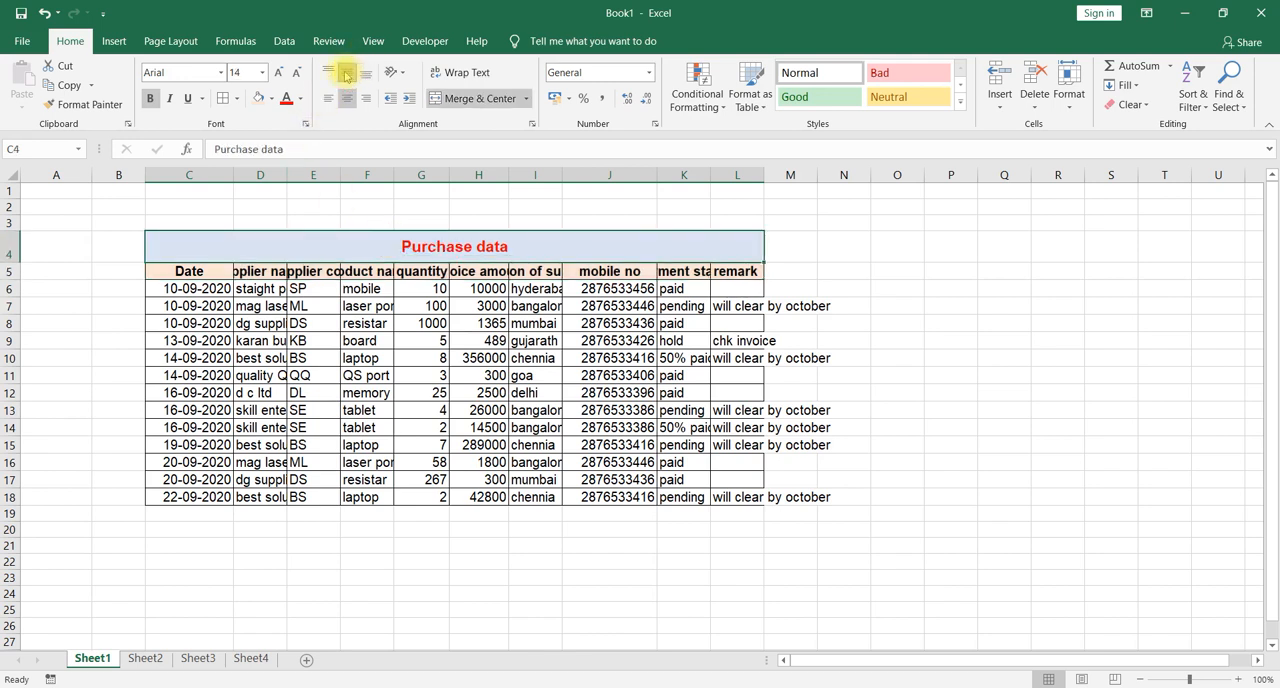
pyautogui.click(327, 74)
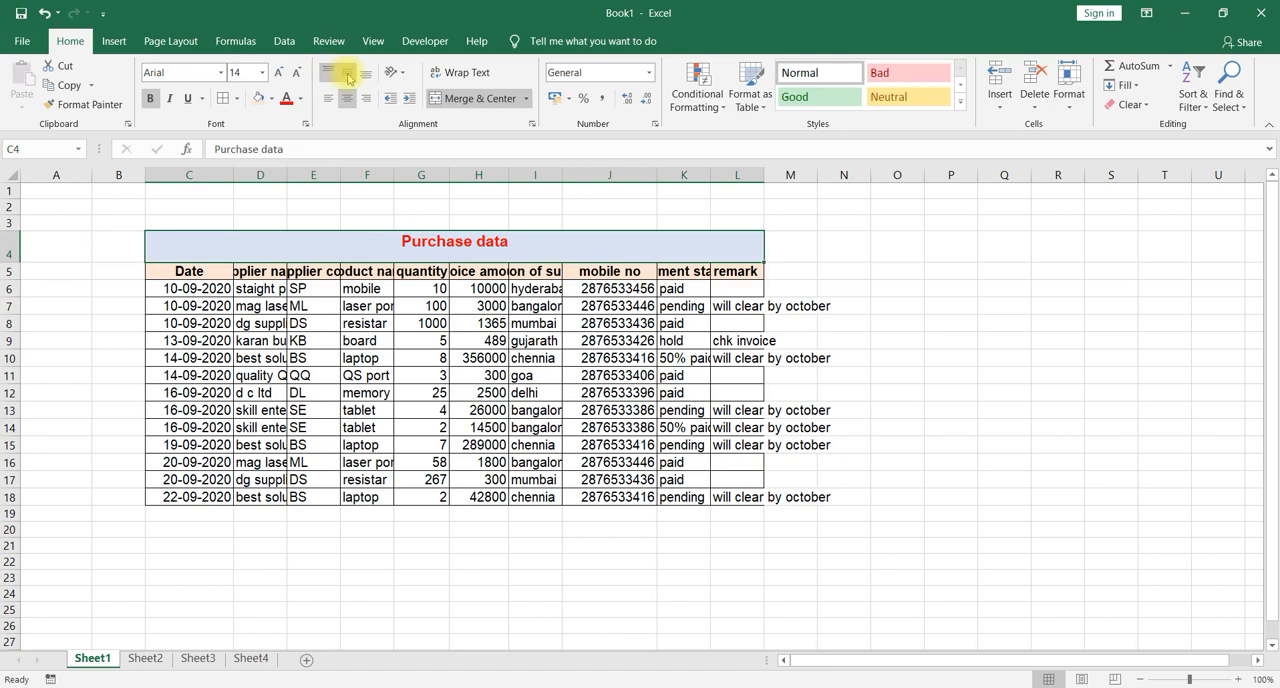
pyautogui.click(347, 73)
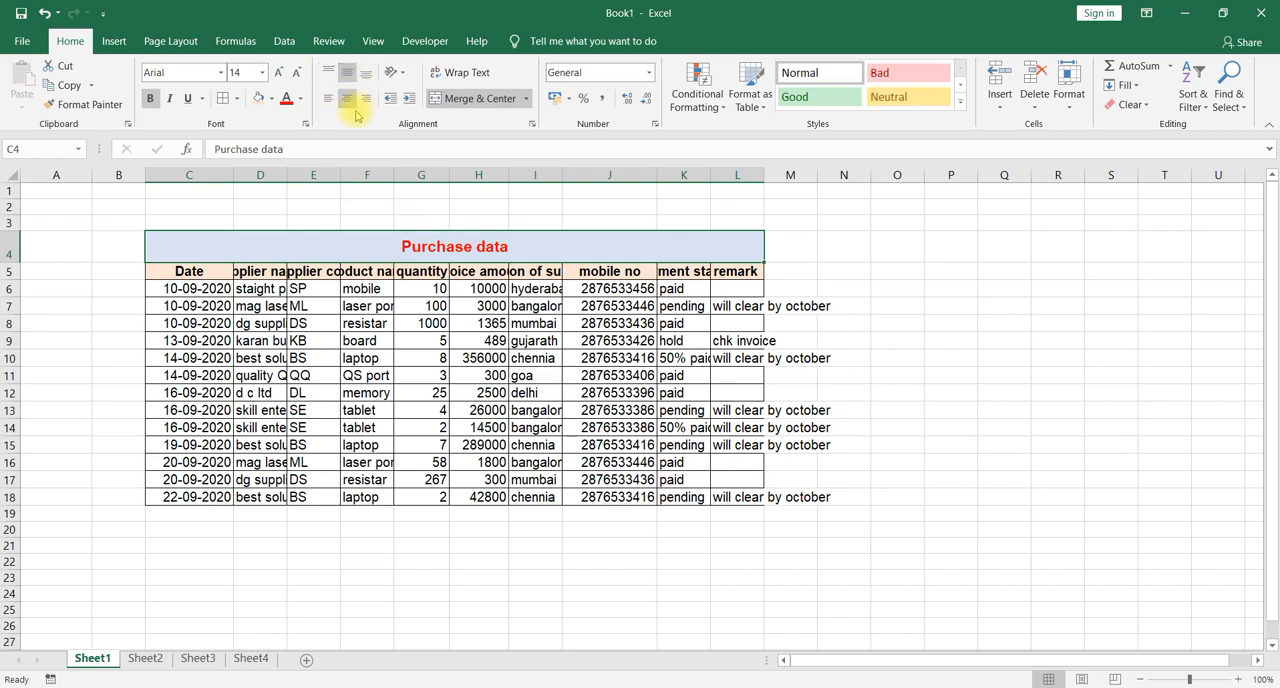
# - Increase the indent of the "Purchase data" title repeatedly to shift it within its merged cell
pyautogui.click(408, 100)
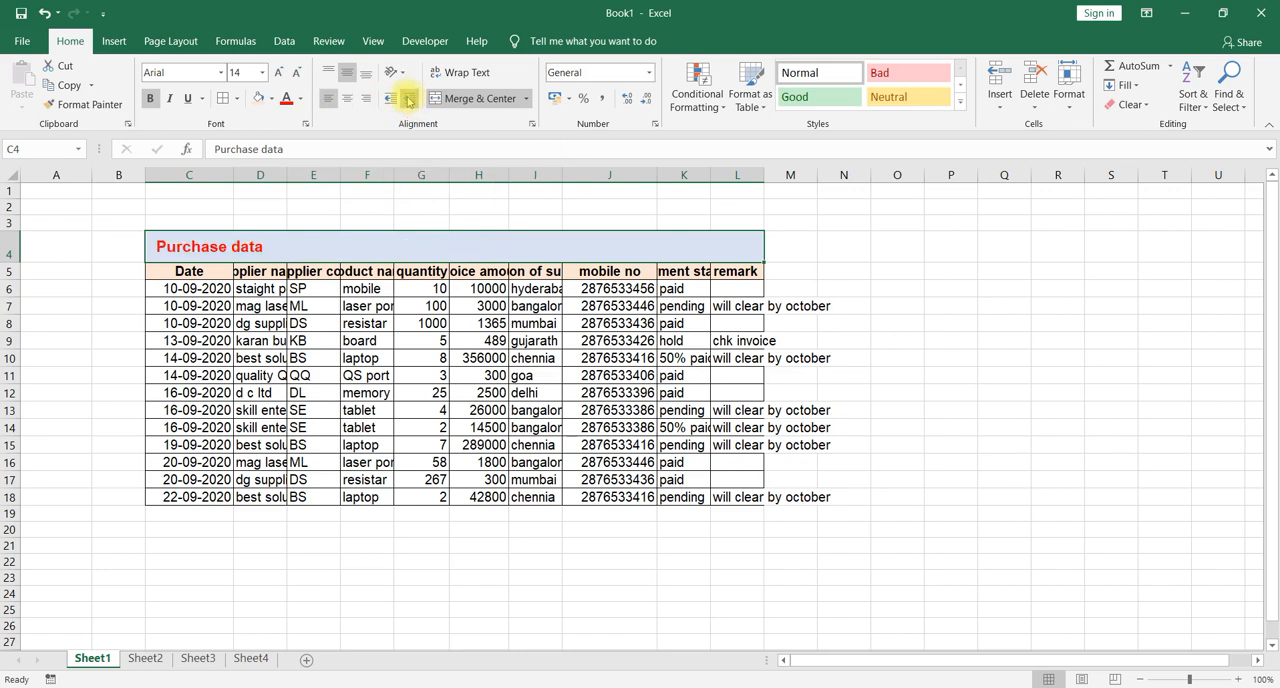
pyautogui.click(408, 100)
pyautogui.click(408, 100)
pyautogui.click(408, 100)
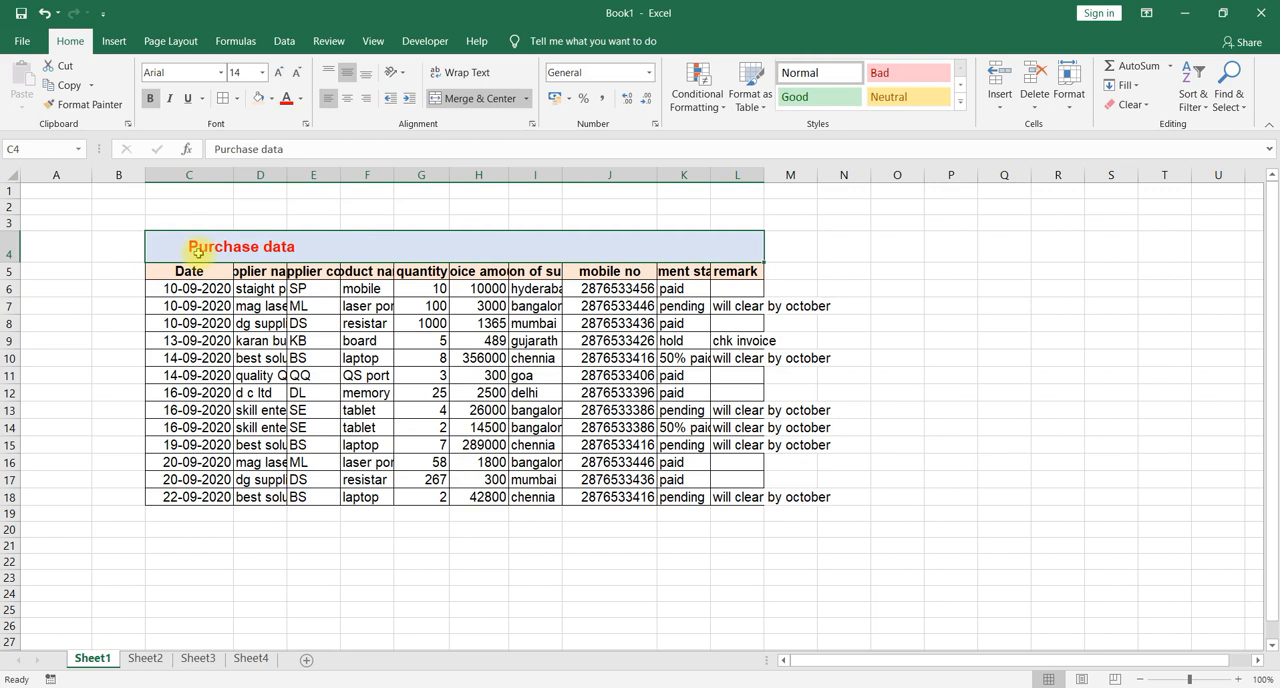
pyautogui.click(409, 101)
pyautogui.click(410, 103)
pyautogui.click(410, 103)
pyautogui.click(410, 103)
pyautogui.click(410, 103)
pyautogui.click(410, 103)
pyautogui.click(410, 103)
pyautogui.click(410, 103)
pyautogui.click(410, 103)
pyautogui.click(410, 103)
pyautogui.click(410, 103)
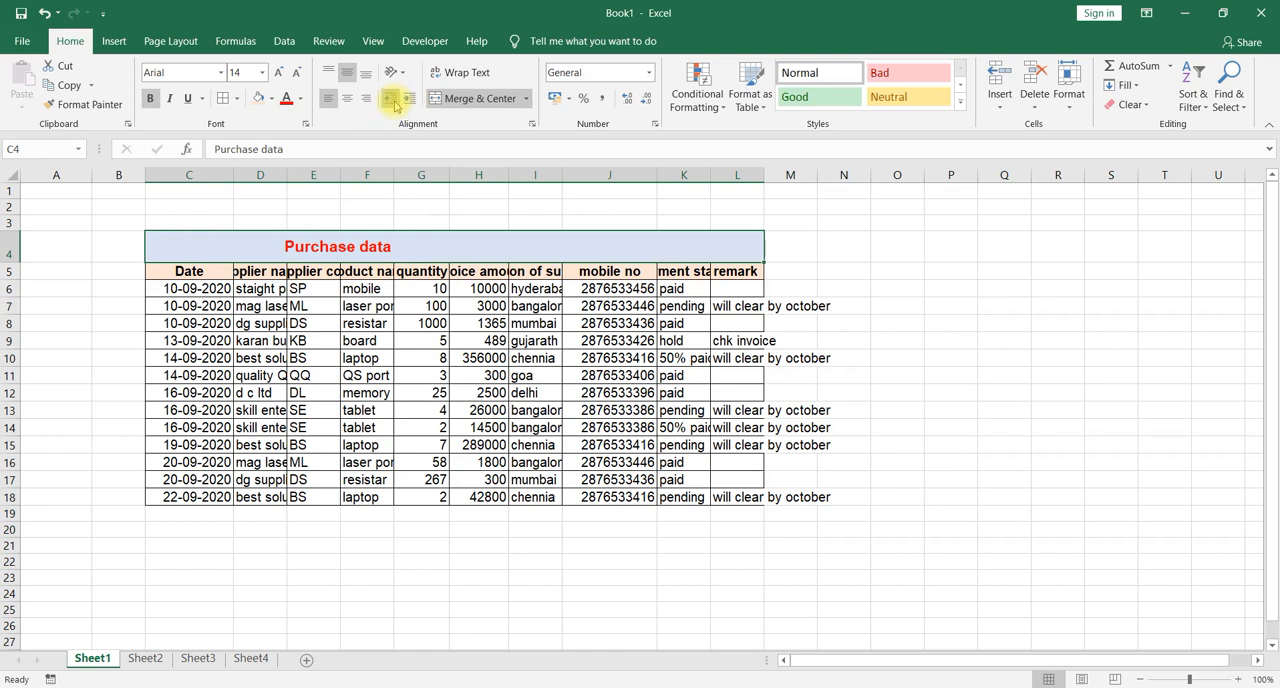
# - Reduce the title's indent by three levels and centre the title horizontally again
pyautogui.click(392, 101)
pyautogui.click(392, 101)
pyautogui.click(392, 101)
pyautogui.click(392, 101)
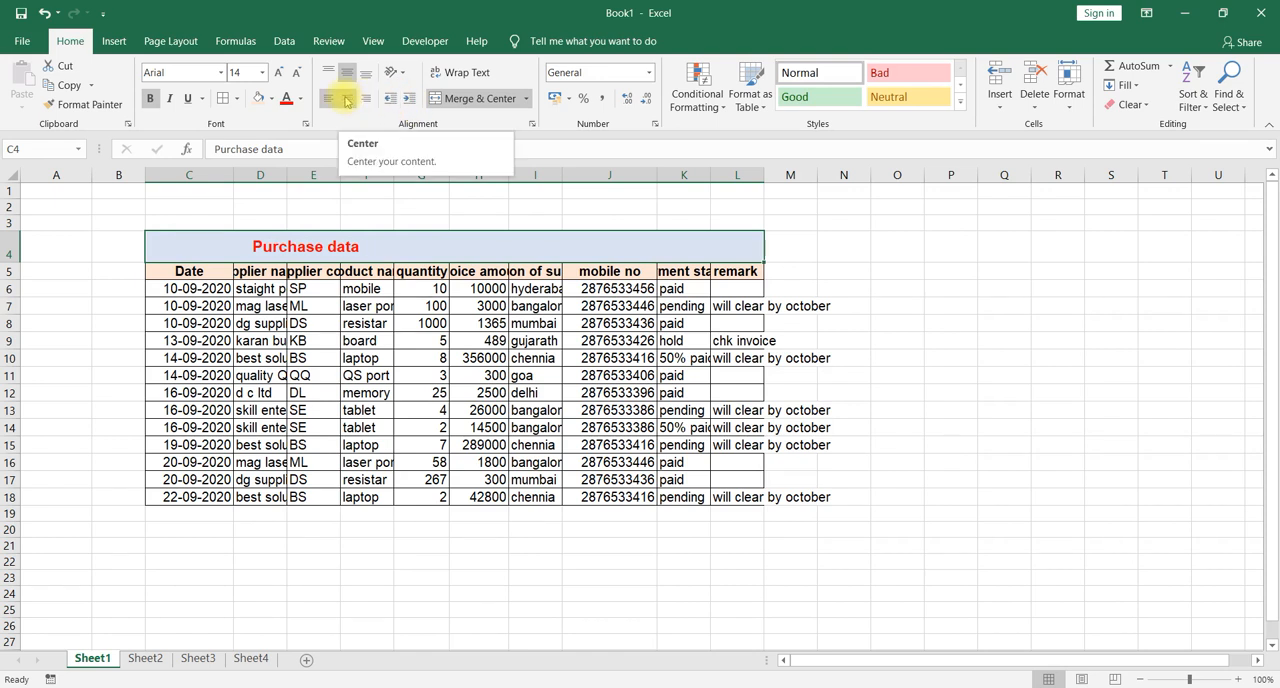
pyautogui.click(346, 100)
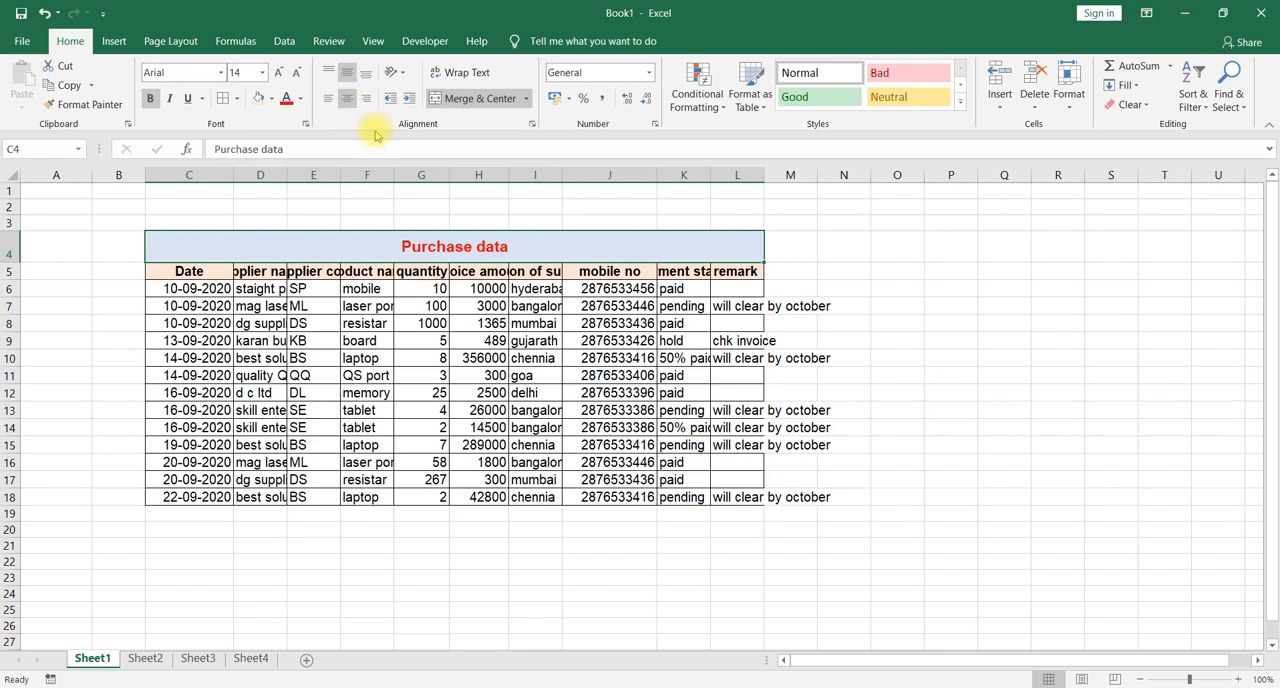
# - Try the Angle Clockwise, Vertical Text and Rotate Text Up orientations on the "Purchase data" title
pyautogui.click(403, 76)
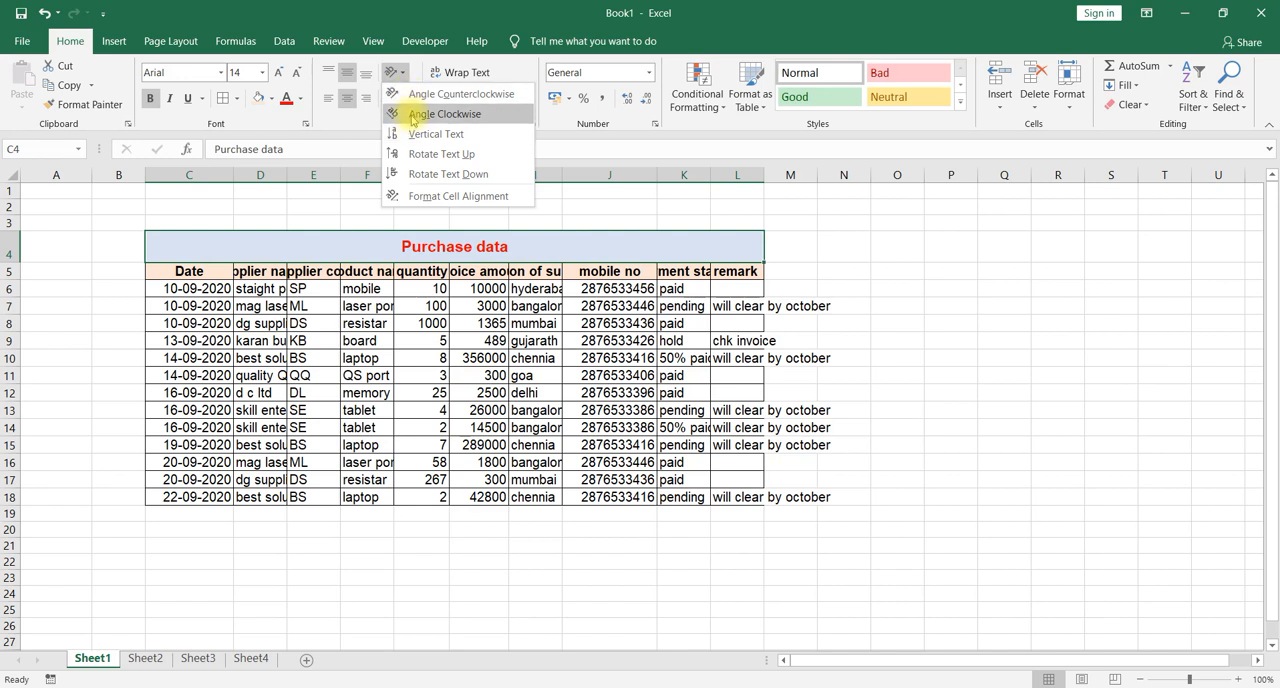
pyautogui.click(411, 114)
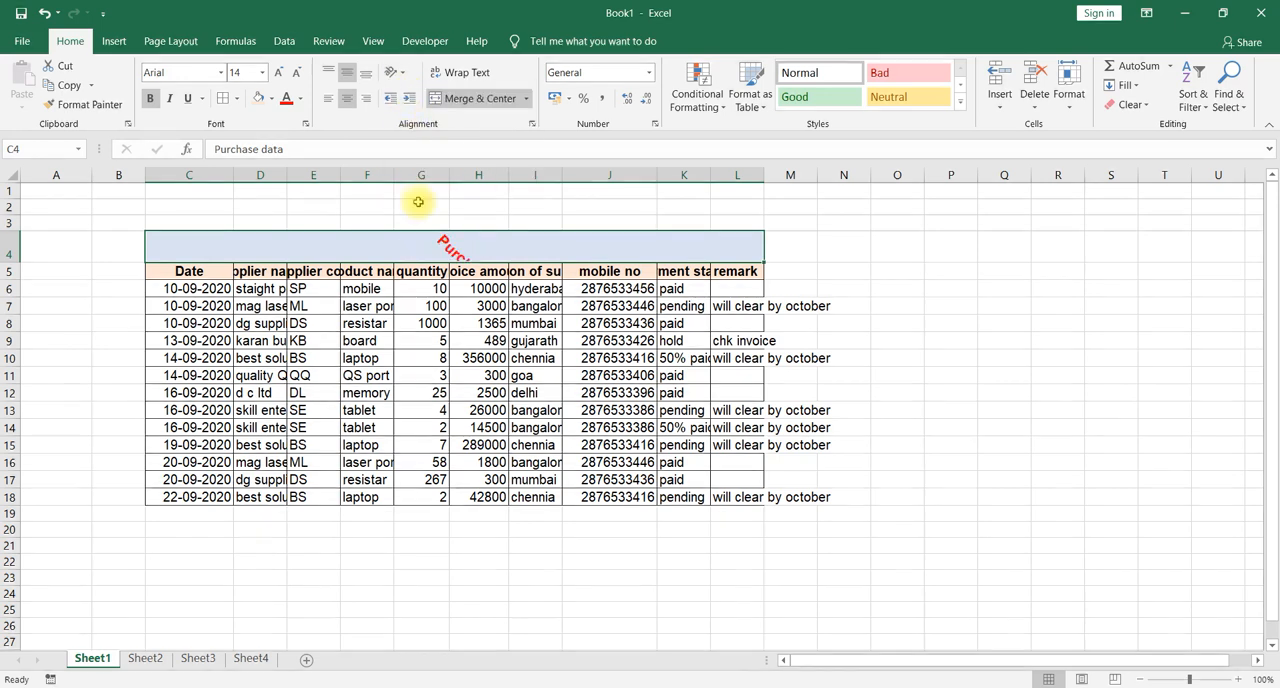
pyautogui.click(399, 75)
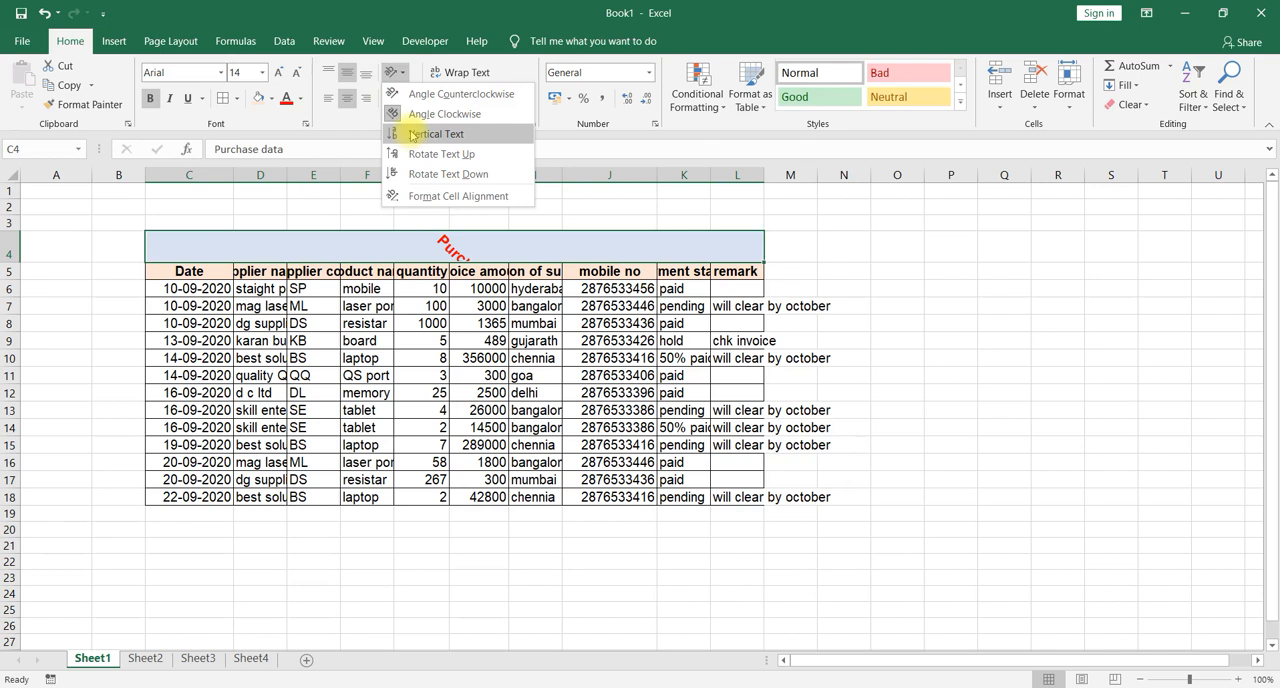
pyautogui.click(412, 131)
pyautogui.click(396, 73)
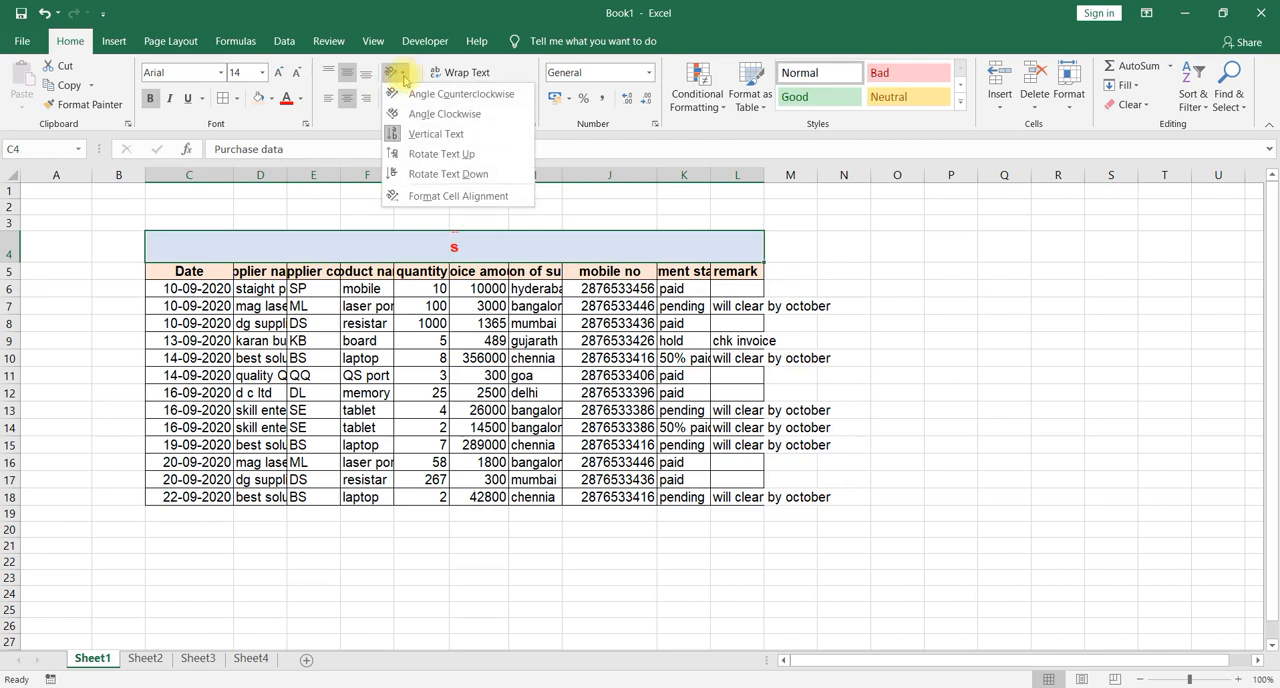
pyautogui.click(414, 152)
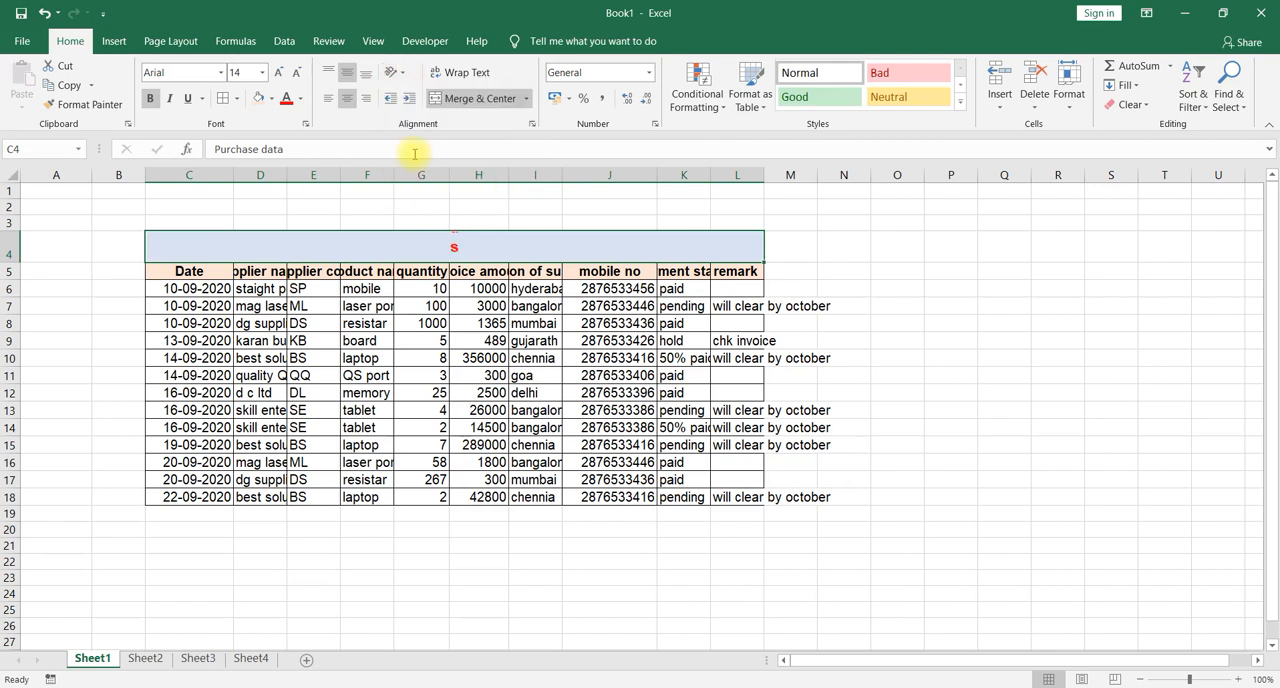
# - Try the Angle Clockwise and Angle Counterclockwise orientations on the "Purchase data" title
pyautogui.click(396, 73)
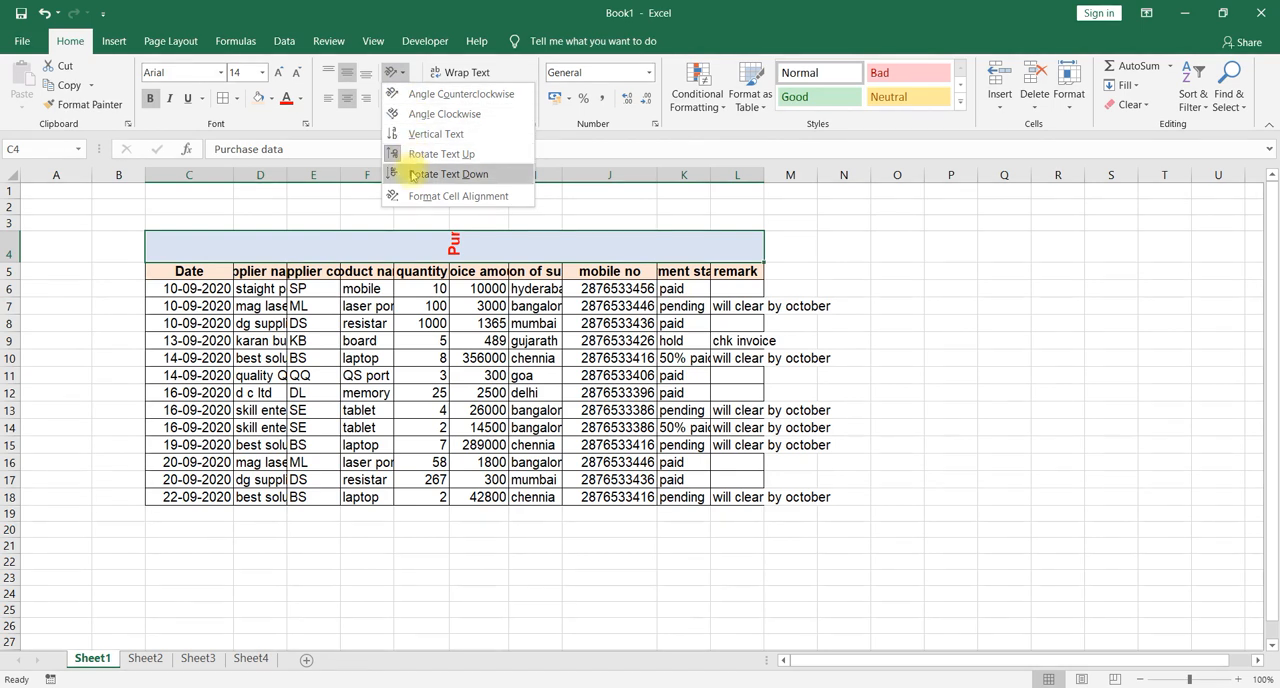
pyautogui.click(424, 113)
pyautogui.click(392, 72)
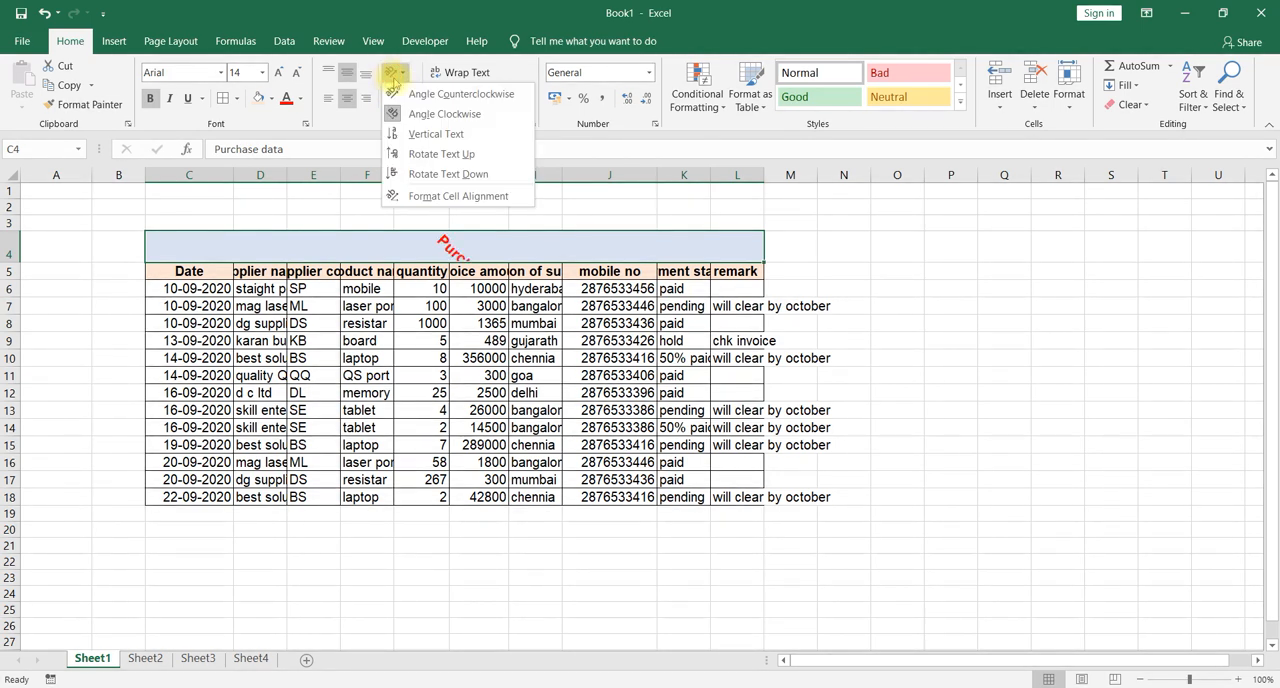
pyautogui.click(401, 93)
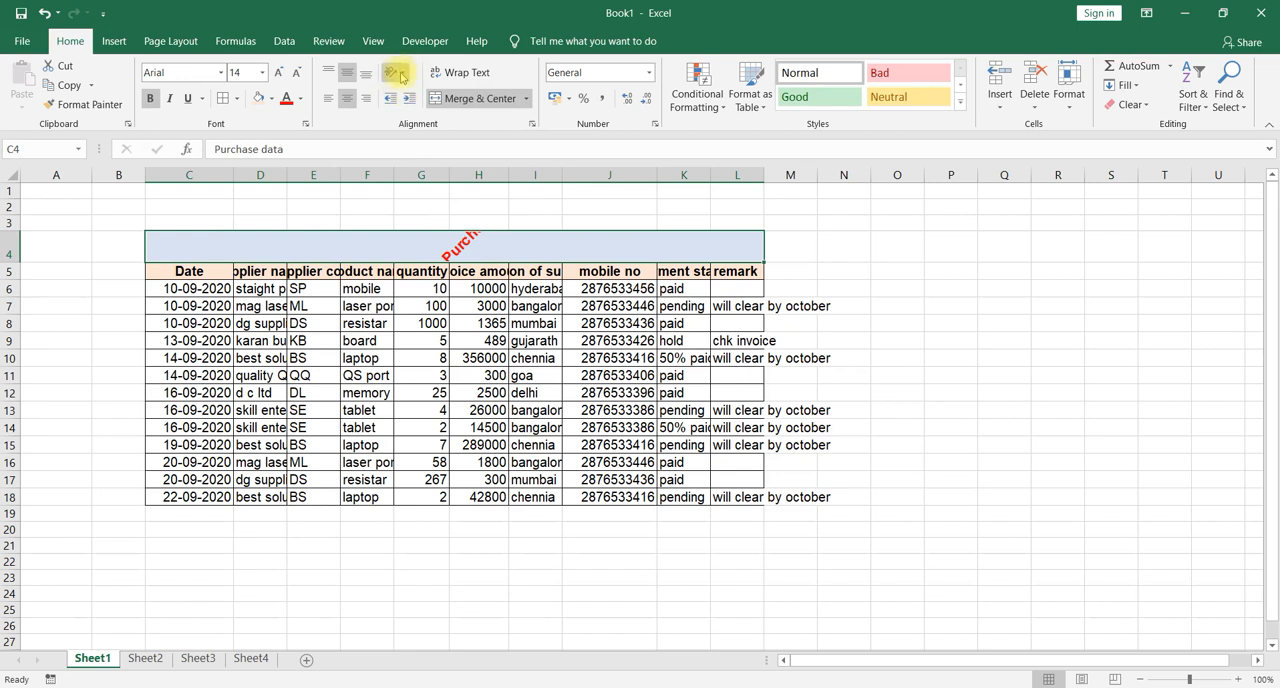
# - View the cell alignment settings for the title and close them without changing anything
pyautogui.click(401, 76)
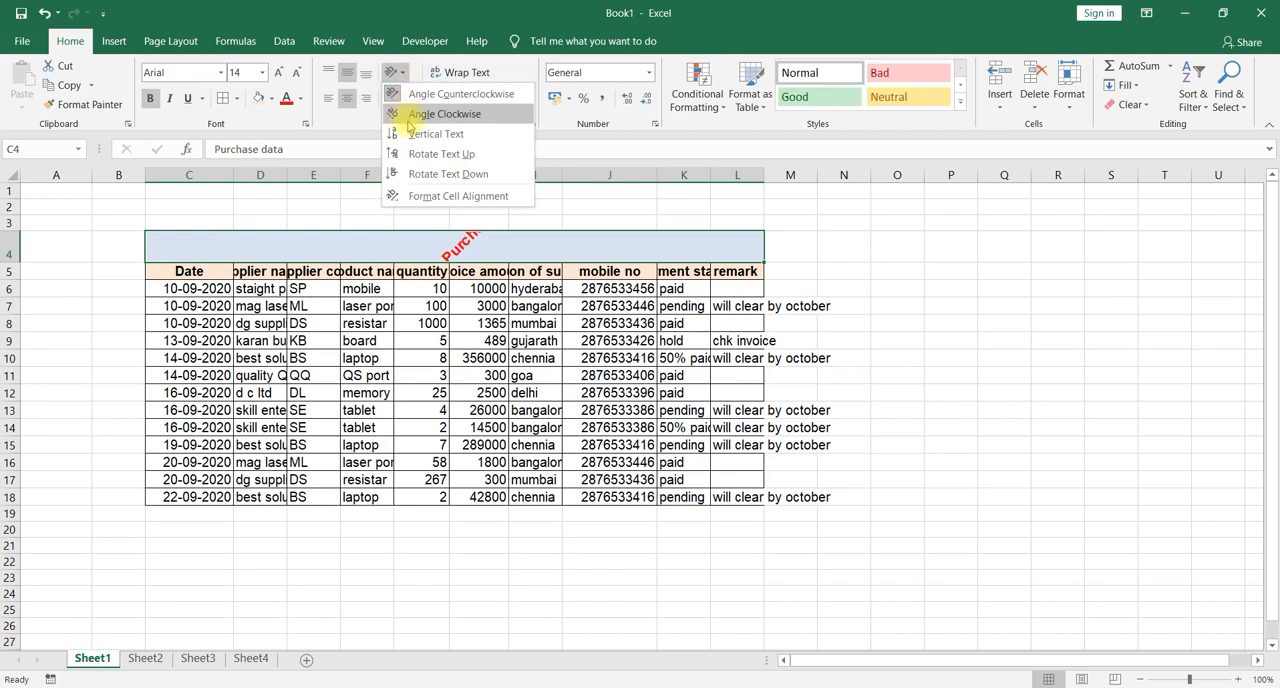
pyautogui.click(425, 197)
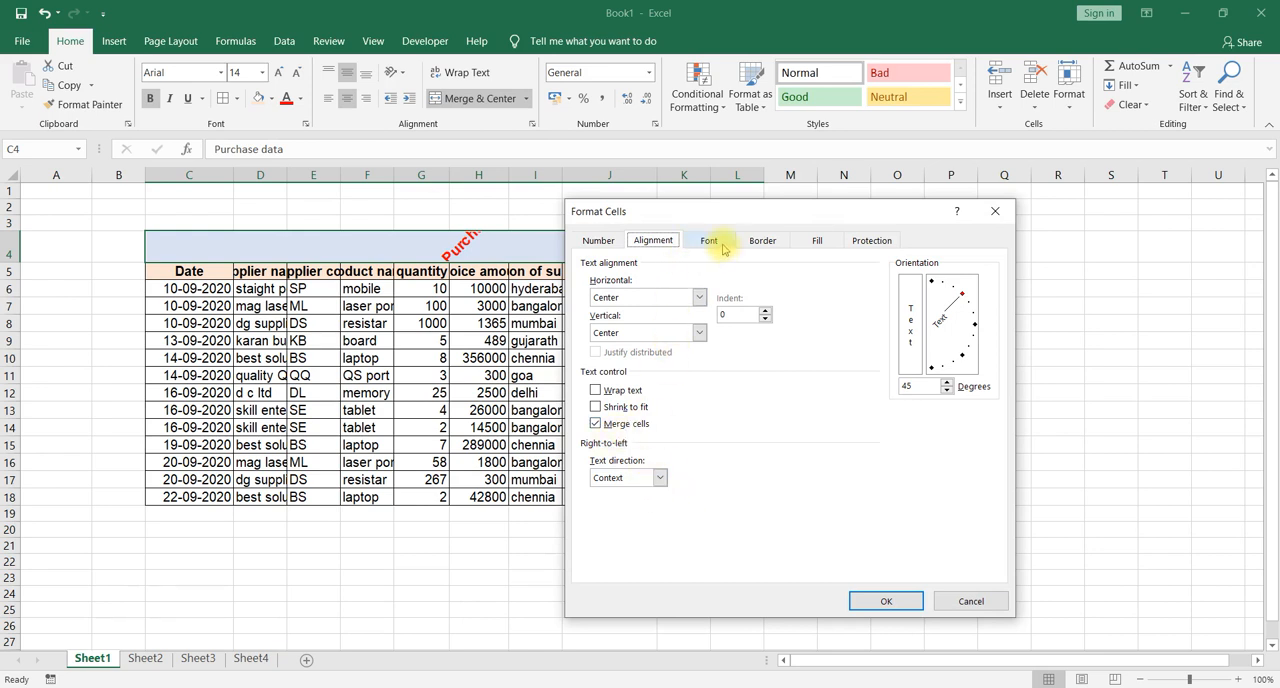
pyautogui.click(994, 211)
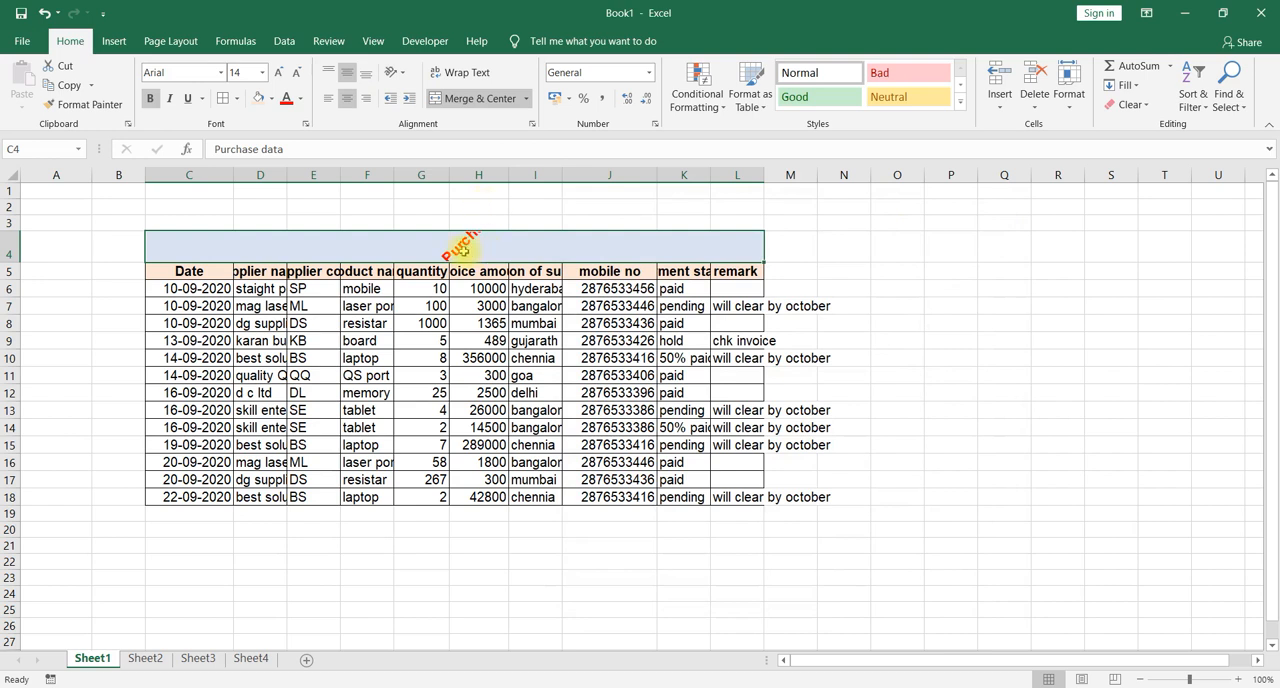
# - Undo the orientation changes made to the "Purchase data" title
pyautogui.hotkey('ctrl', 'z')
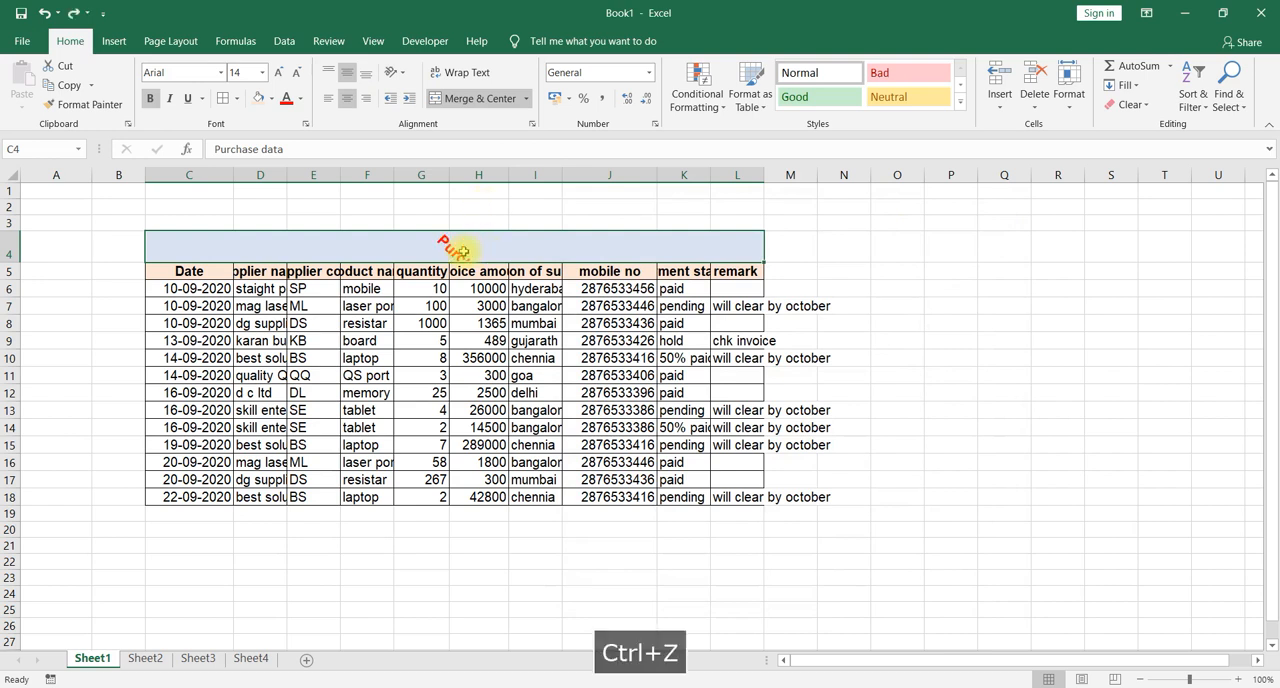
pyautogui.hotkey('ctrl', 'z')
pyautogui.hotkey('ctrl', 'z')
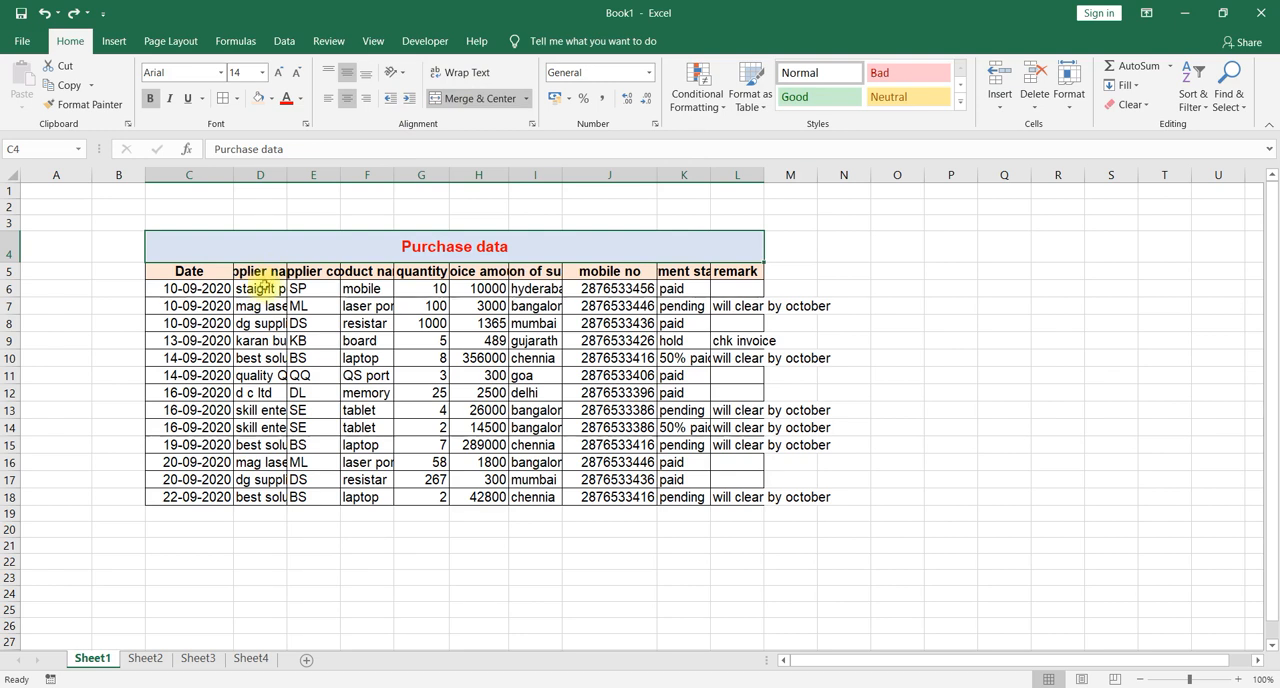
# - Wrap the text of the "supplier code" and "product name" headers and widen the product name column
pyautogui.click(276, 271)
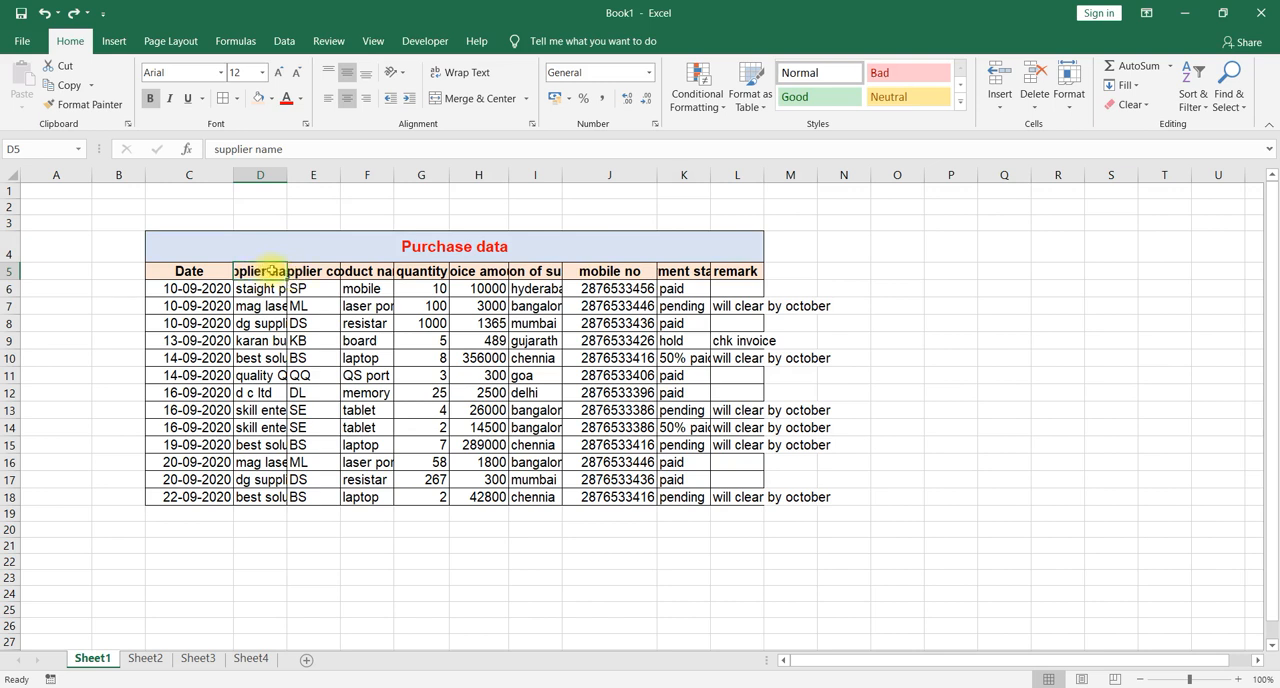
pyautogui.click(322, 273)
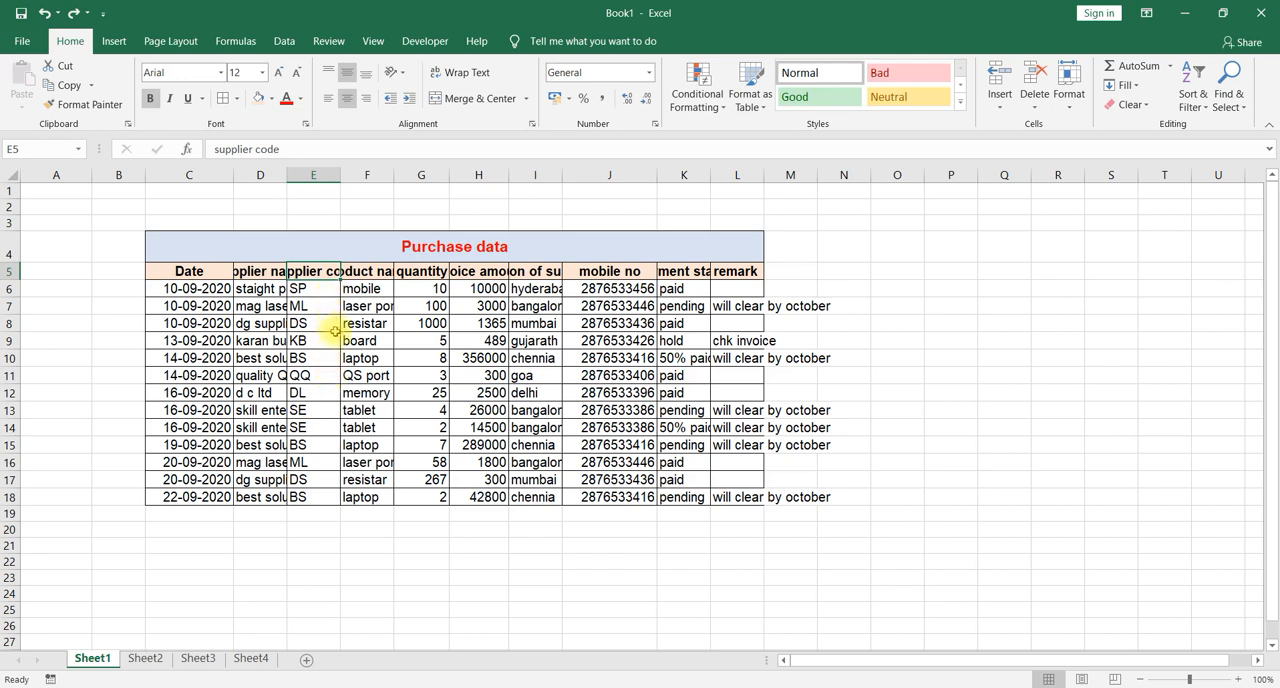
pyautogui.click(486, 80)
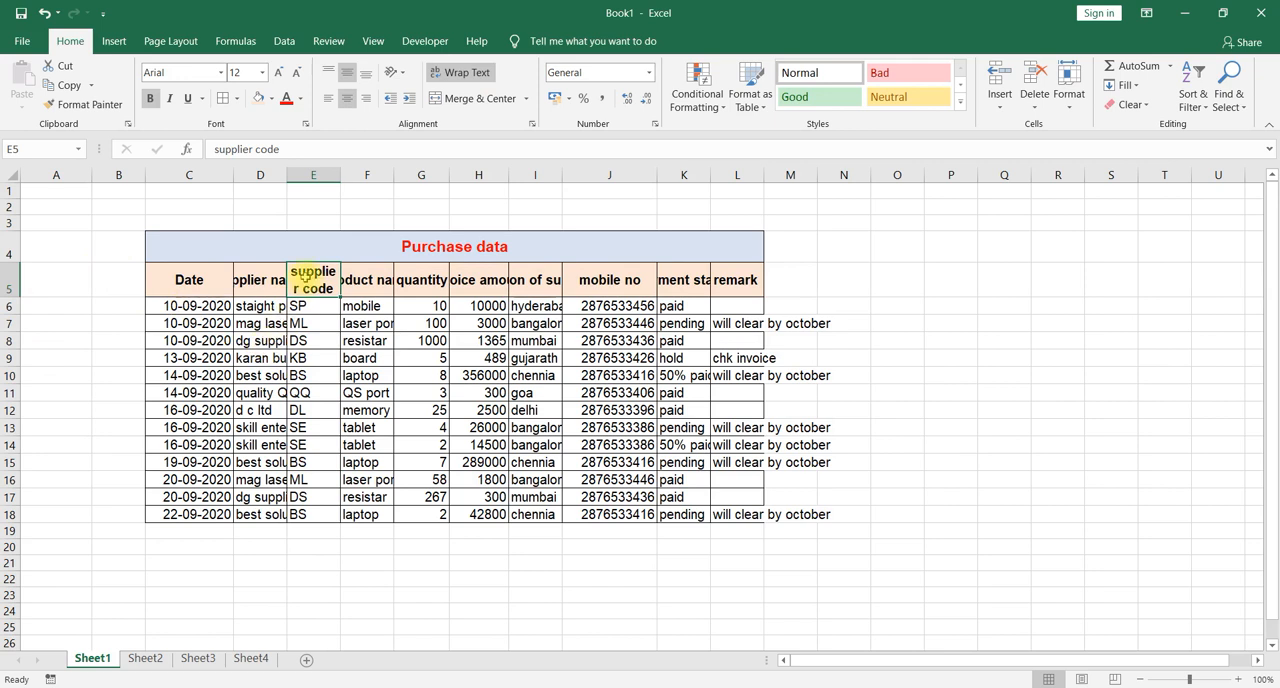
pyautogui.click(363, 279)
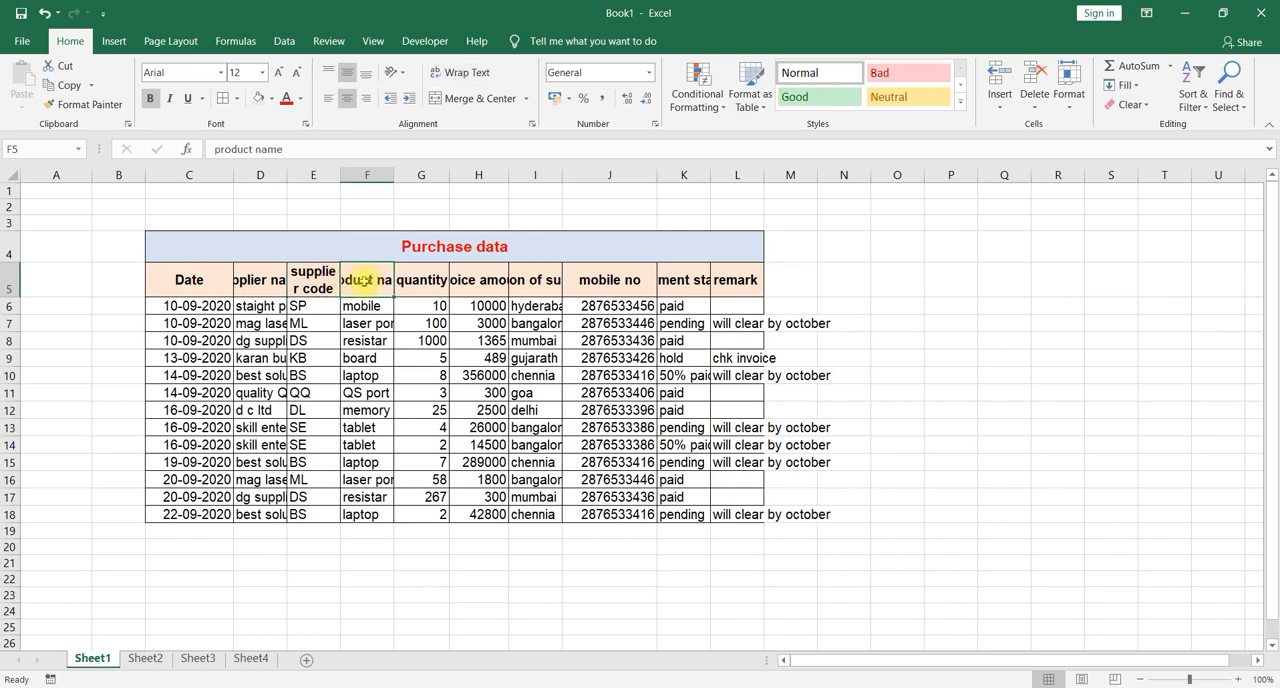
pyautogui.click(481, 78)
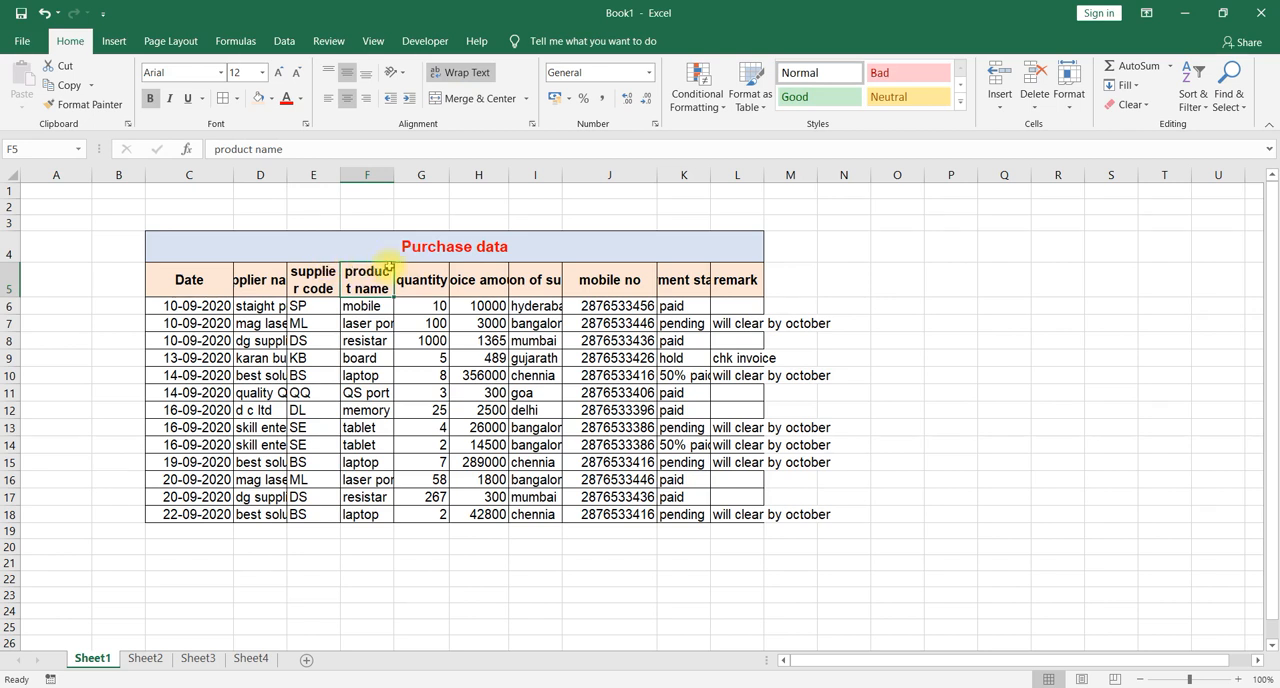
pyautogui.moveTo(392, 175); pyautogui.dragTo(433, 175)
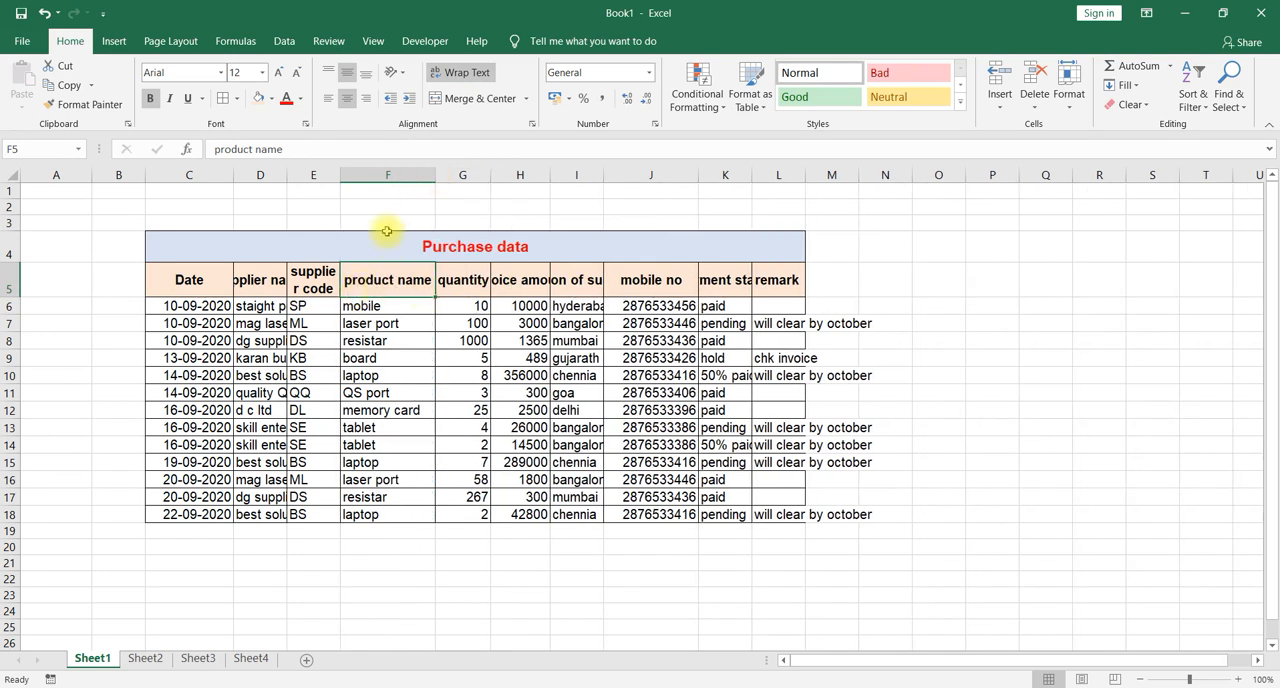
# - Widen the supplier code, supplier name, invoice amount, location of supplier, payment status and remark columns to fit their contents
pyautogui.moveTo(340, 175); pyautogui.dragTo(377, 175)
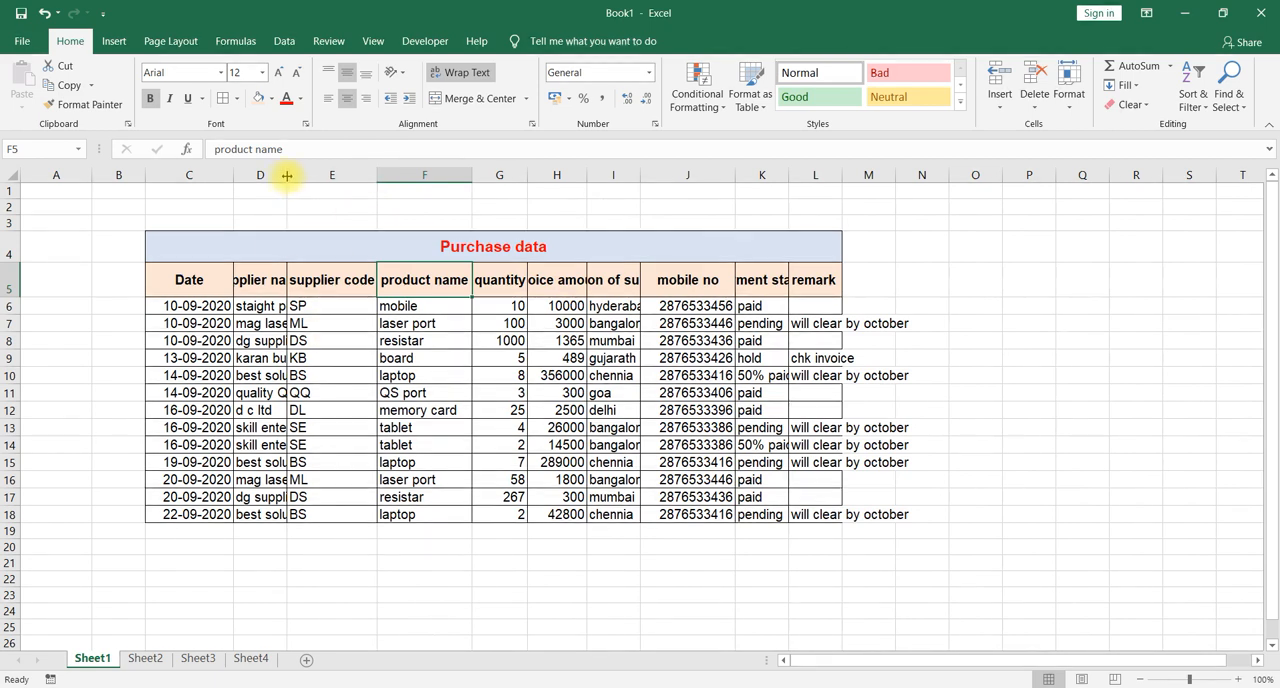
pyautogui.doubleClick(287, 175)
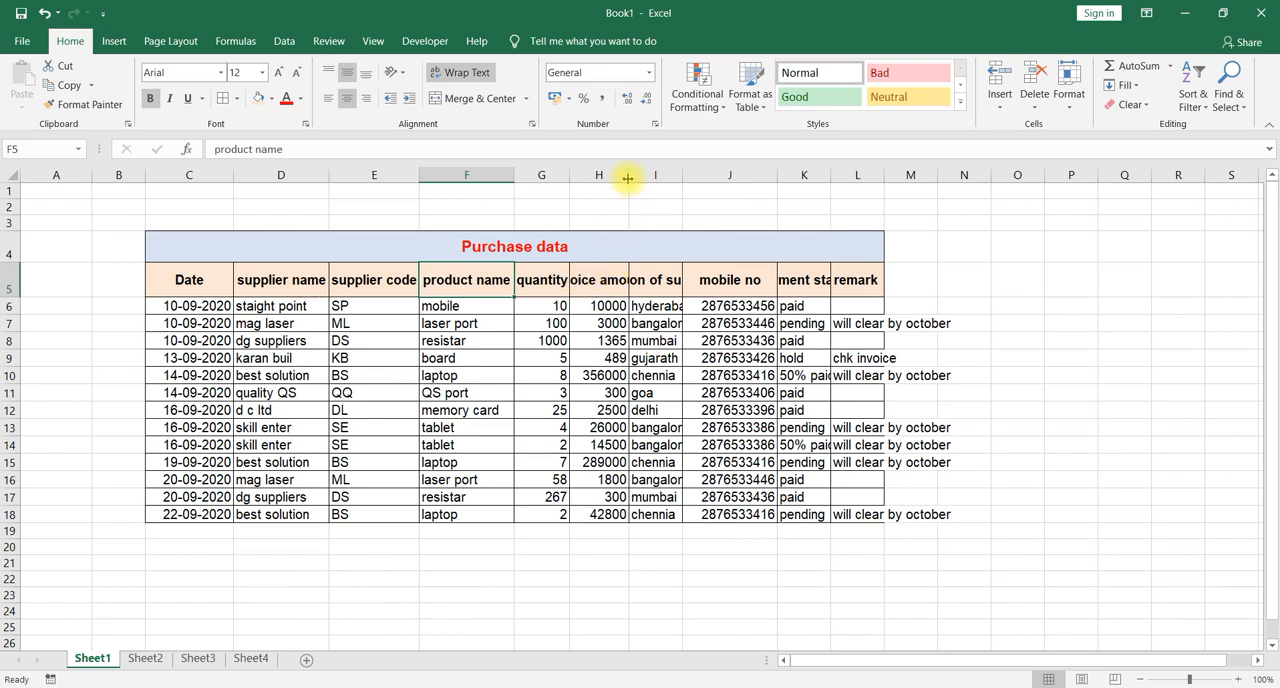
pyautogui.moveTo(629, 175); pyautogui.dragTo(672, 175)
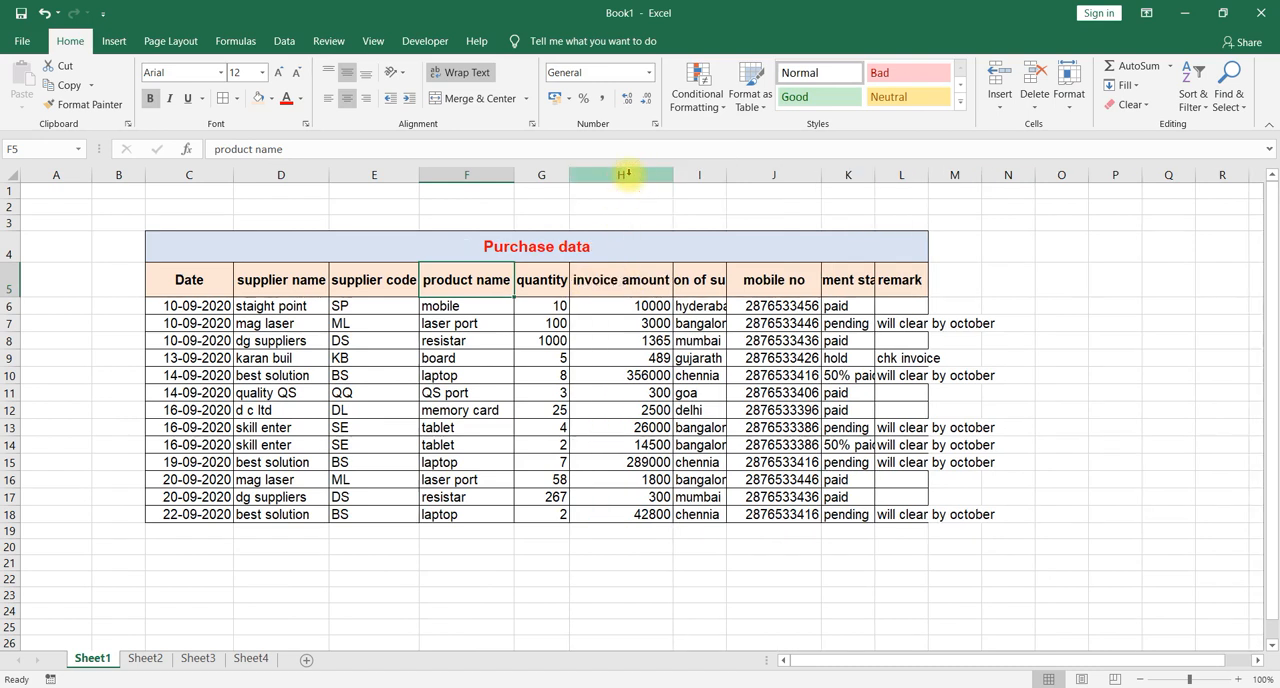
pyautogui.doubleClick(727, 175)
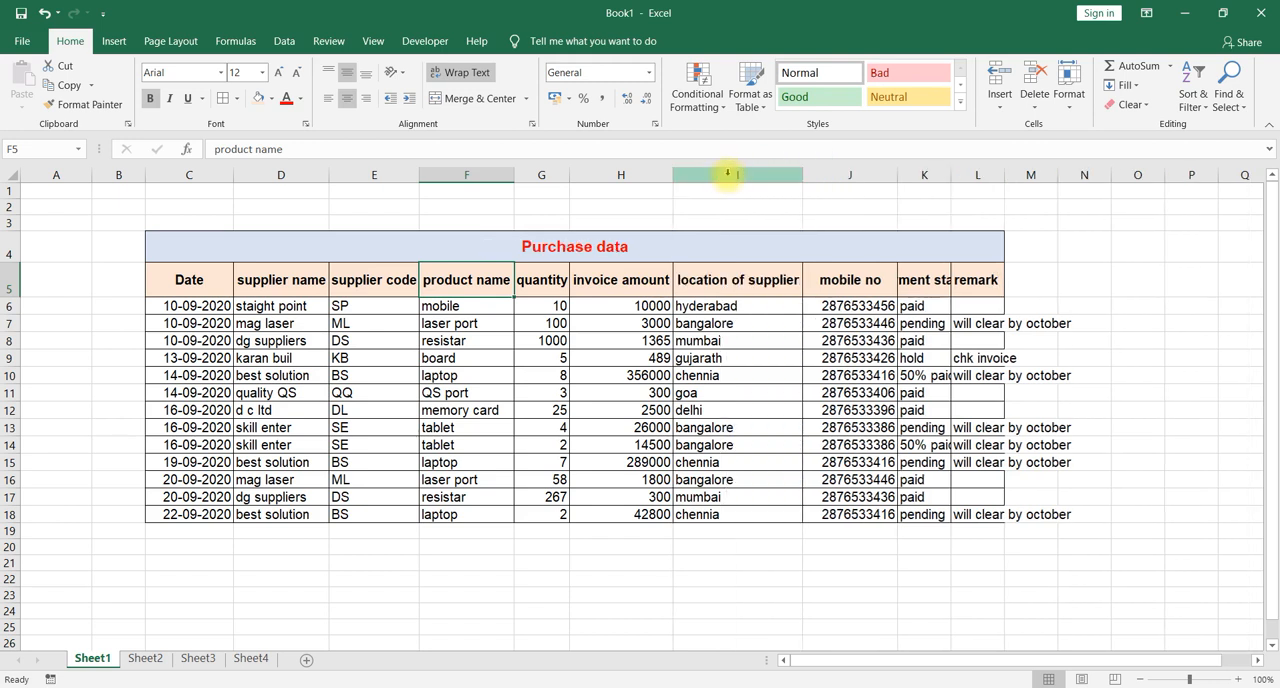
pyautogui.doubleClick(948, 175)
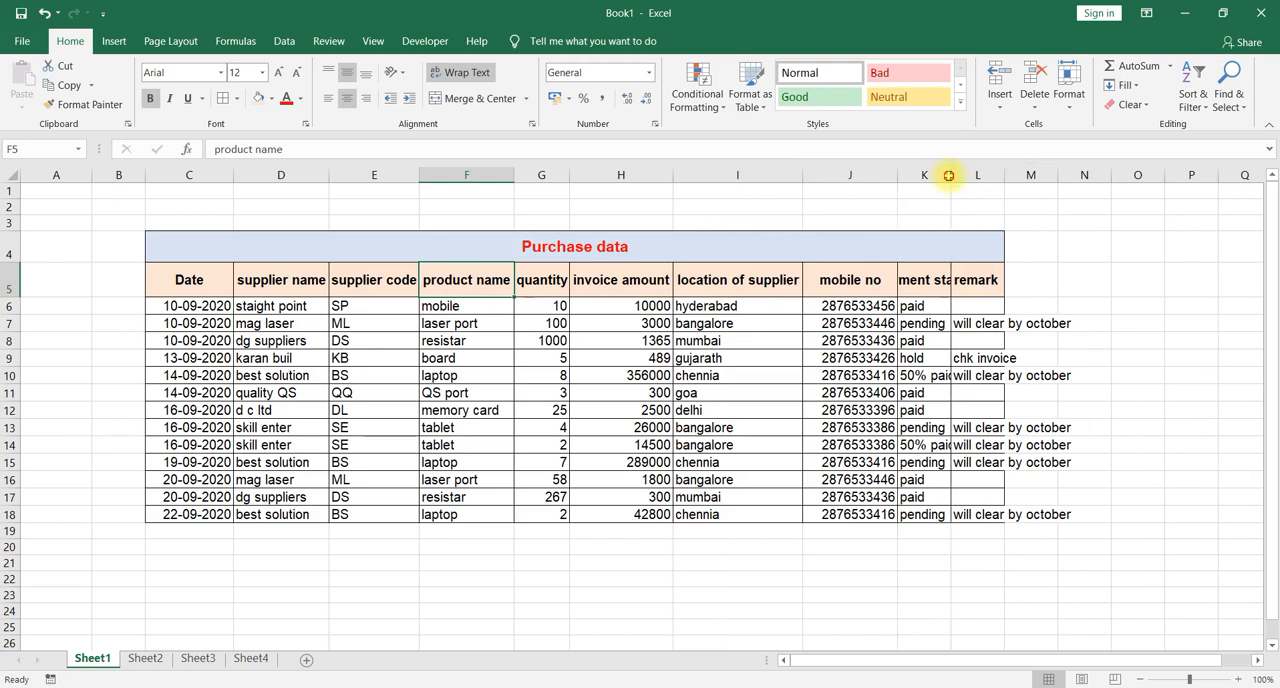
pyautogui.click(951, 175)
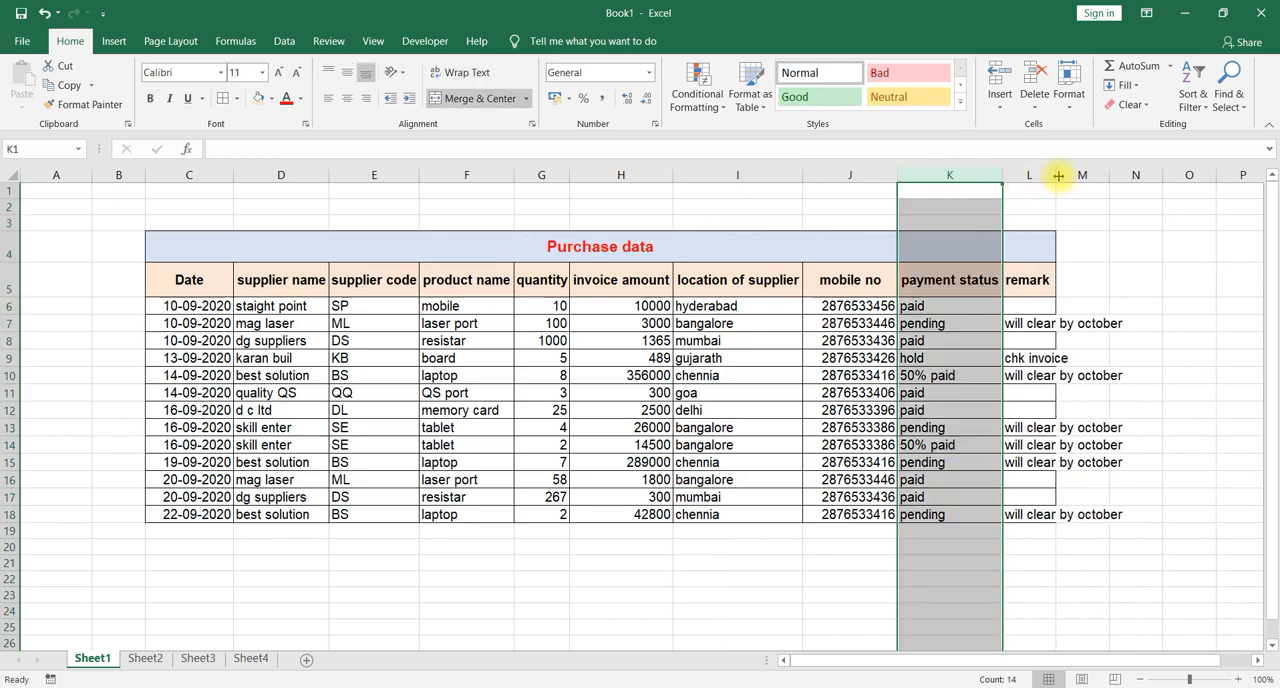
pyautogui.doubleClick(1056, 175)
pyautogui.click(1020, 410)
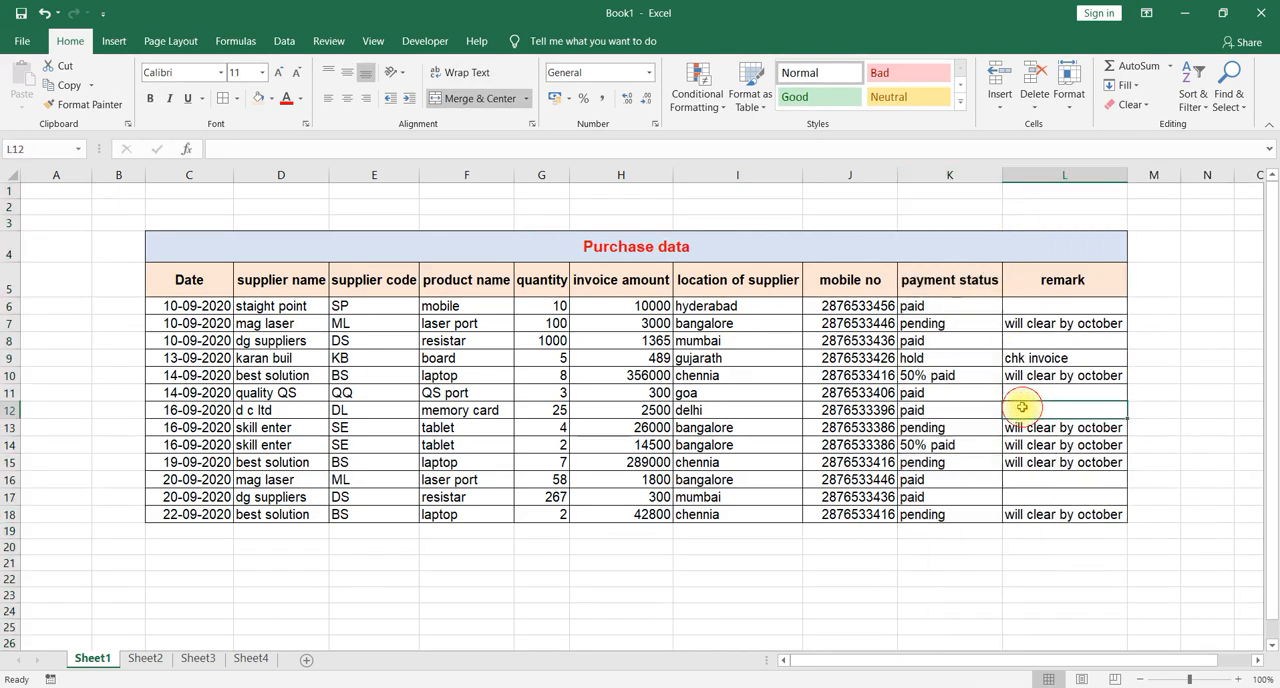